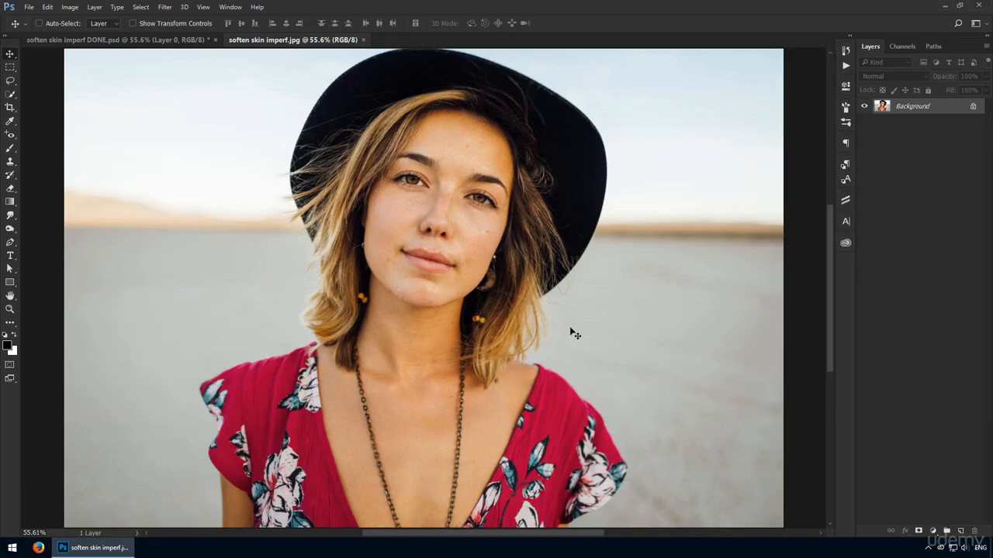
# Compare the finished document soften skin imperf DONE.psd with the original soften skin imperf.jpg
pyautogui.hotkey('ctrl', 'Tab')
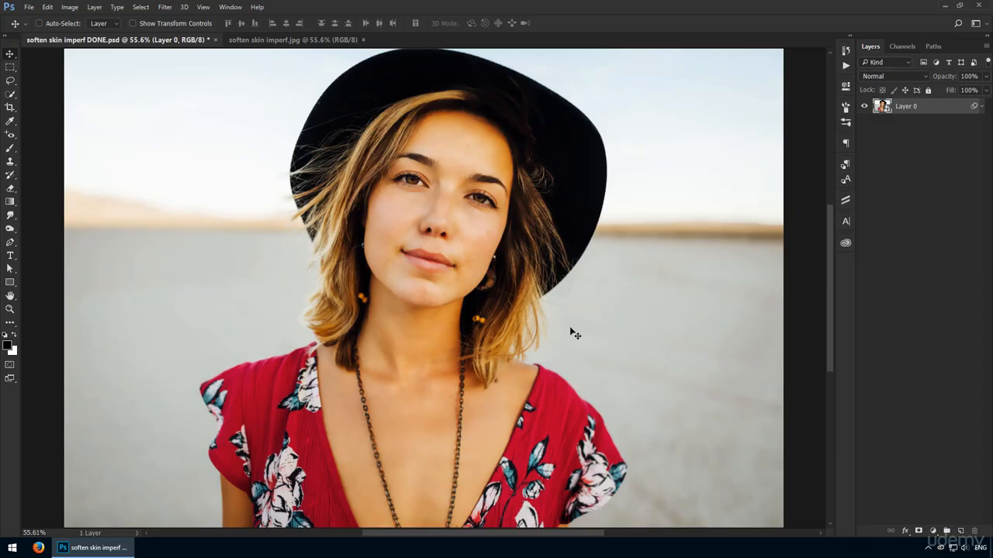
pyautogui.hotkey('ctrl', 'Tab')
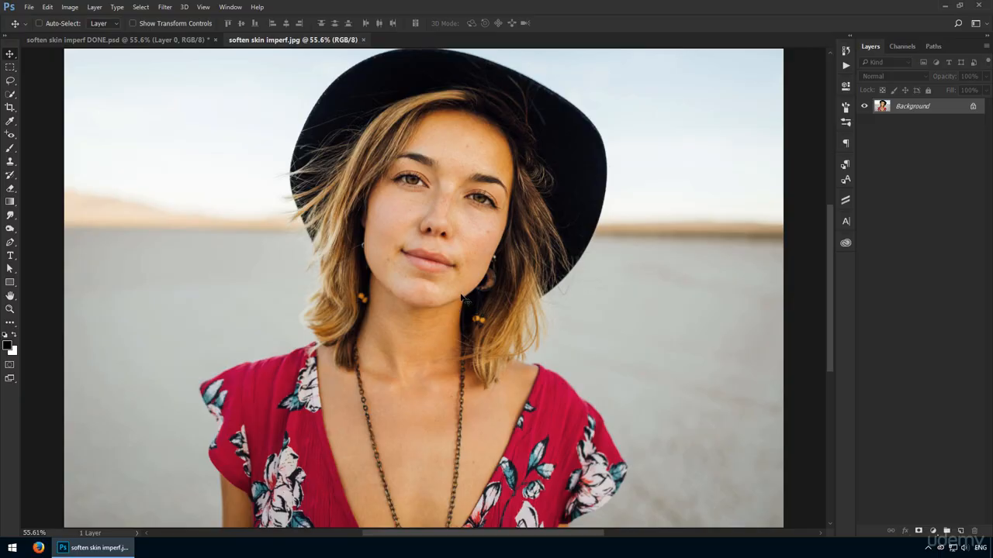
# Start Apply Image on the Background layer's RGB channel with Soft Light blending
pyautogui.click(933, 531)
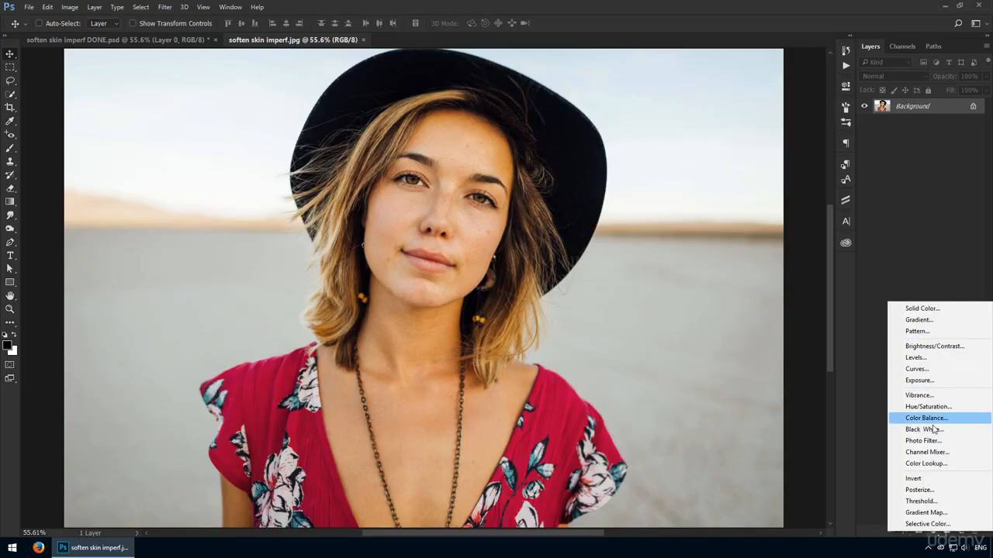
pyautogui.click(873, 452)
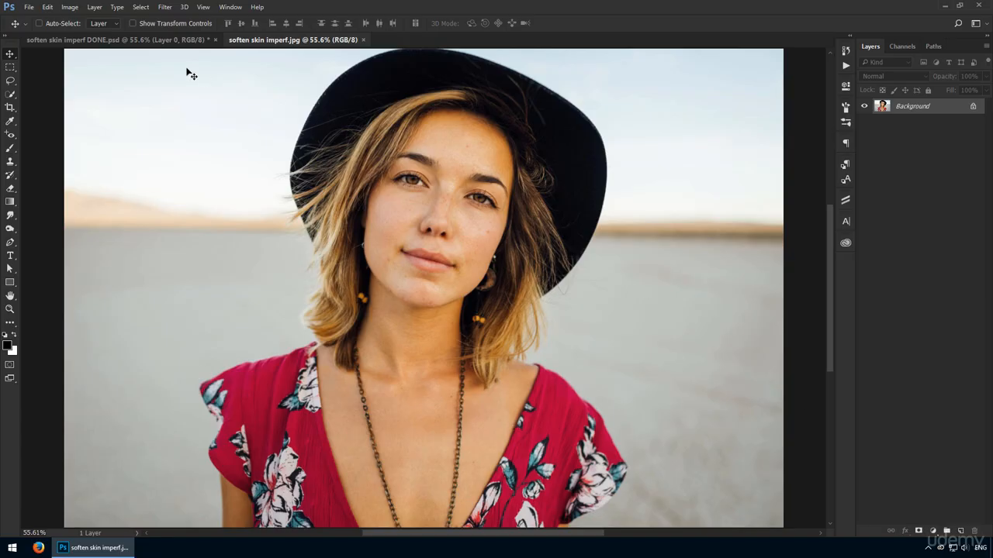
pyautogui.click(72, 8)
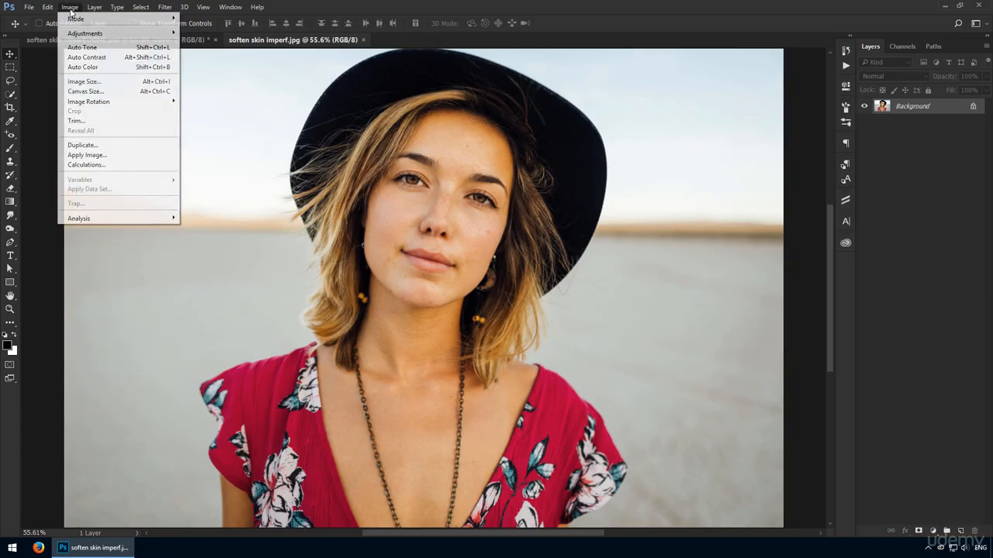
pyautogui.click(121, 158)
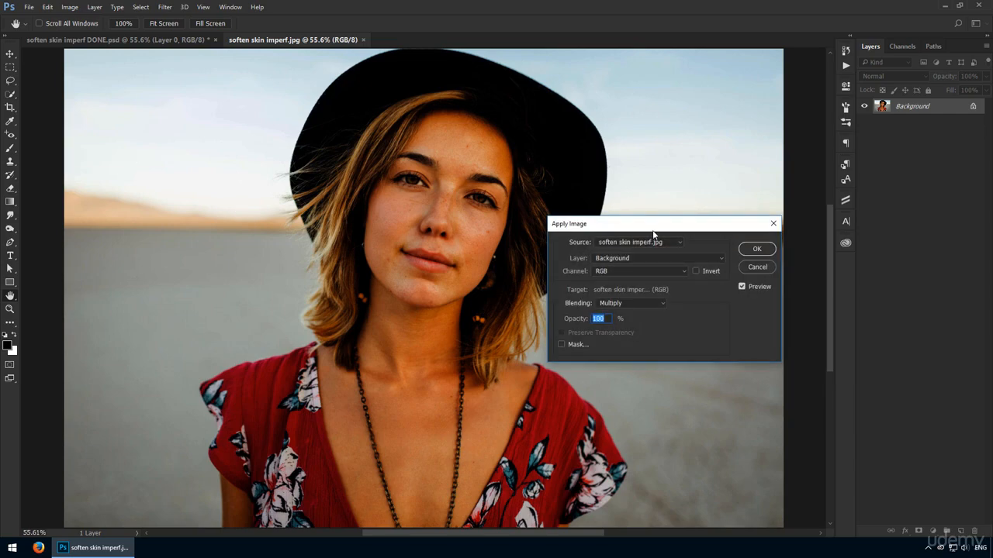
pyautogui.moveTo(654, 234); pyautogui.dragTo(718, 201)
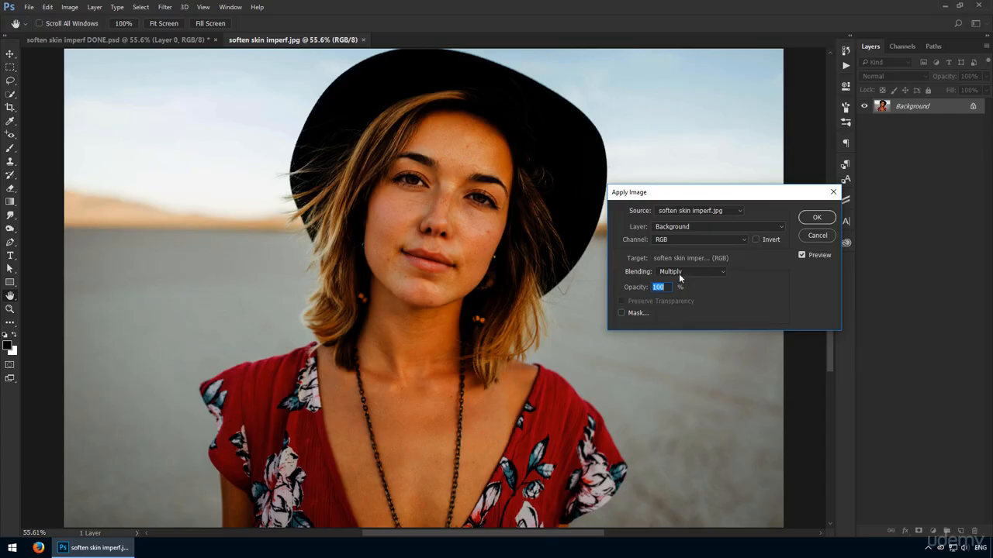
pyautogui.click(682, 272)
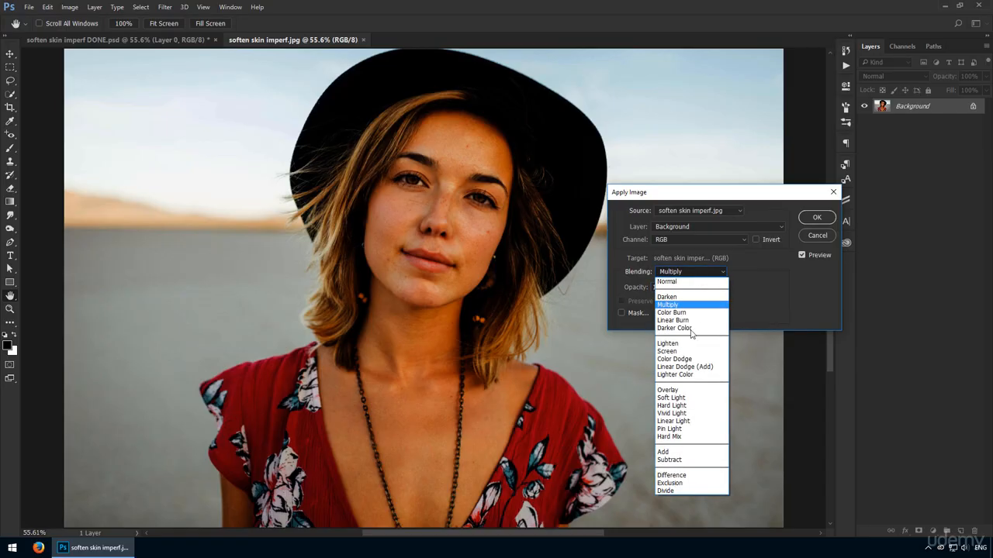
pyautogui.click(685, 398)
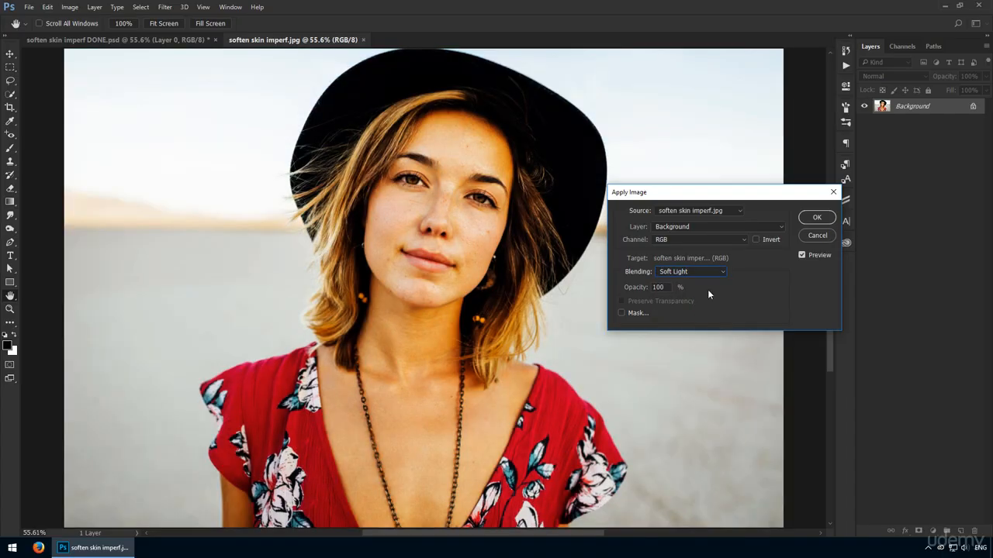
# Compare the Soft Light effect with the preview off and on, set its opacity to 50%, and apply it
pyautogui.click(802, 255)
pyautogui.click(818, 257)
pyautogui.click(817, 254)
pyautogui.click(817, 254)
pyautogui.click(818, 254)
pyautogui.click(818, 254)
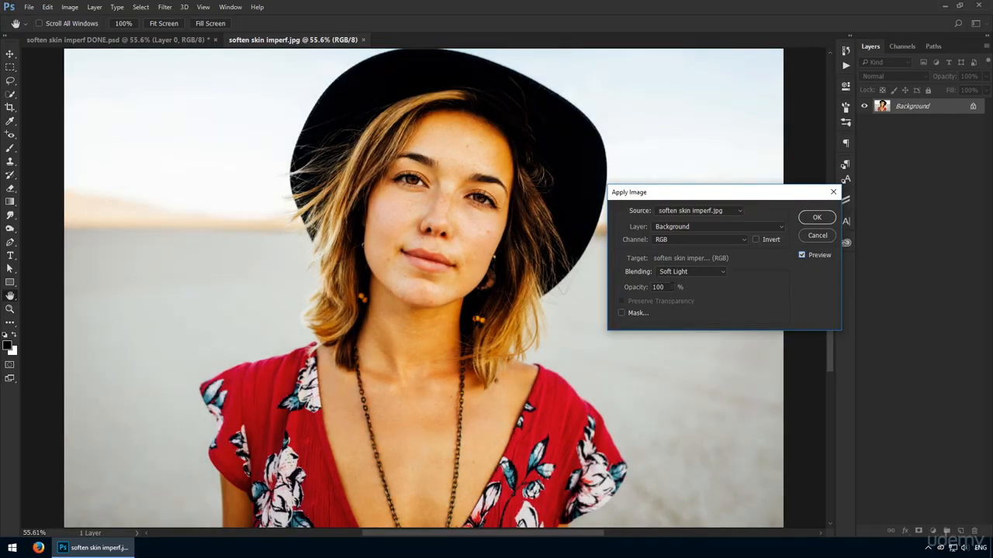
pyautogui.hotkey('shift', 'Down')
pyautogui.hotkey('shift', 'Down')
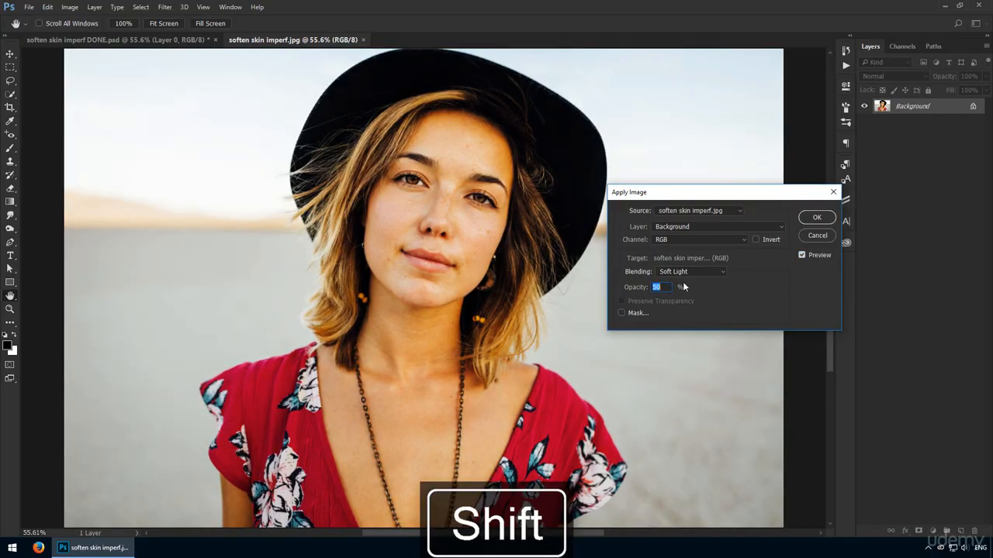
pyautogui.click(826, 254)
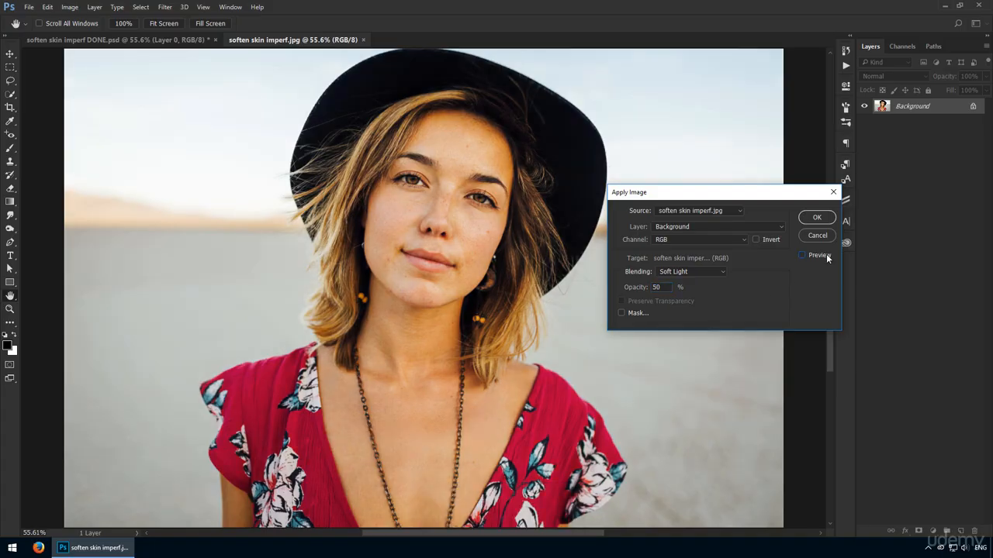
pyautogui.click(826, 254)
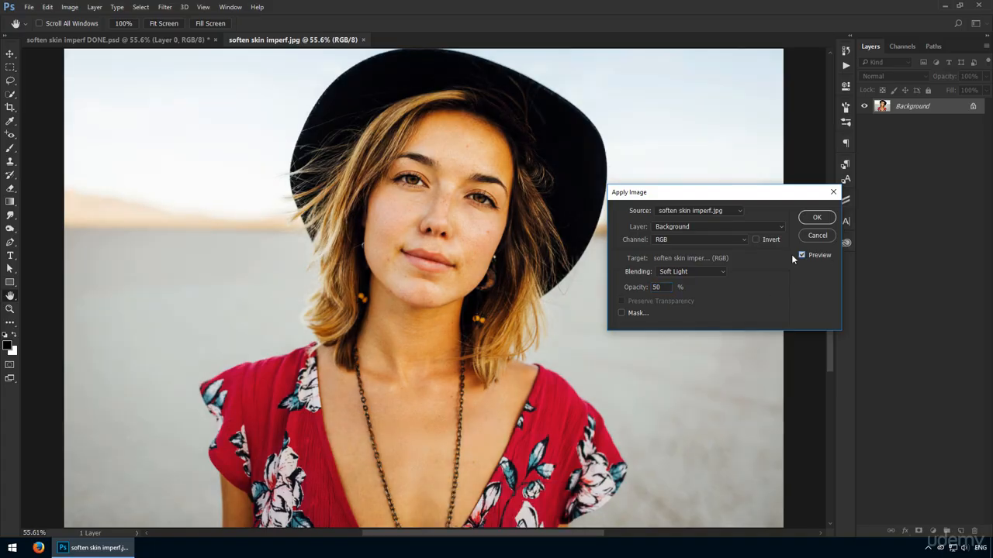
pyautogui.click(823, 220)
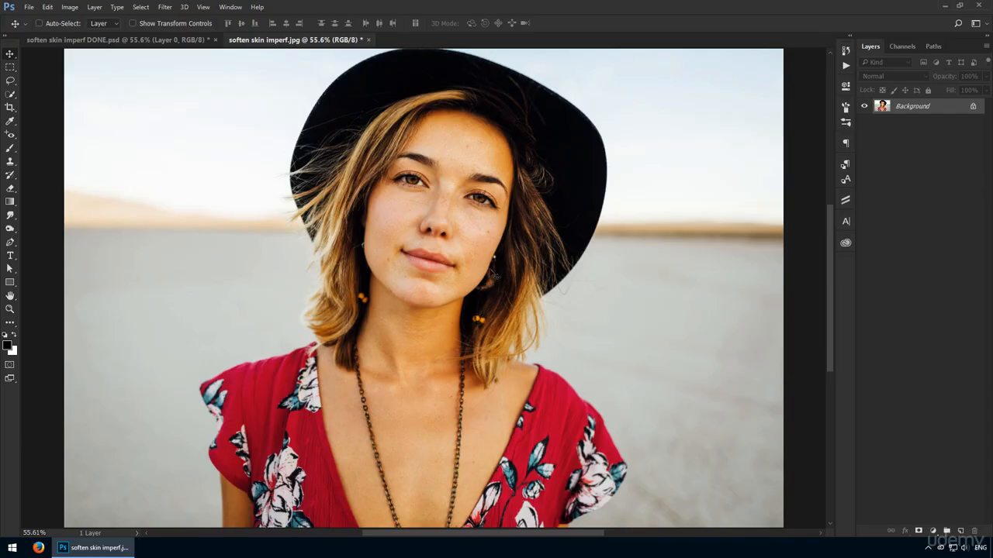
# Convert the Background layer to a Smart Object
pyautogui.press('z')
pyautogui.moveTo(427, 298); pyautogui.dragTo(477, 312)
pyautogui.press('v')
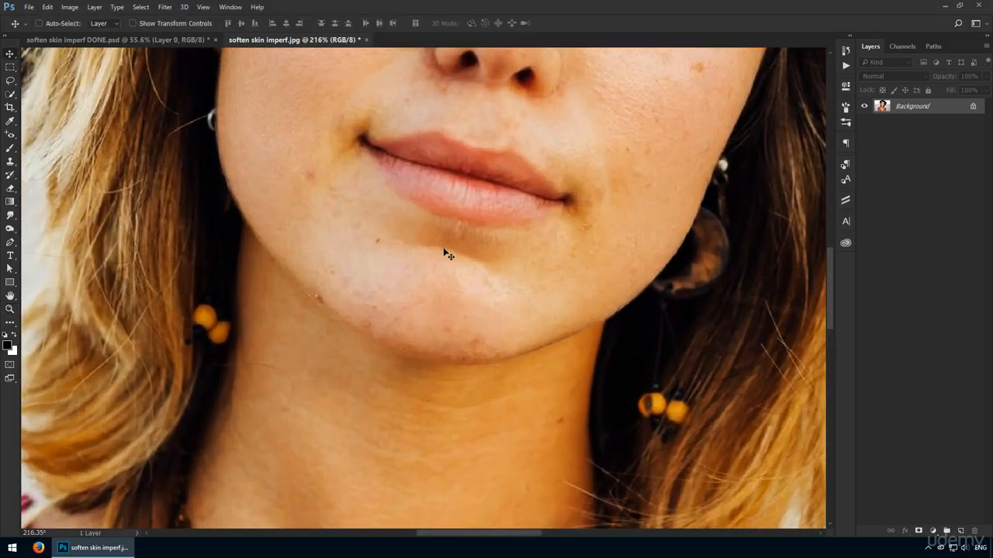
pyautogui.moveTo(425, 223)
pyautogui.mouseDown()
pyautogui.moveTo(381, 304)
pyautogui.moveTo(361, 456)
pyautogui.moveTo(412, 301)
pyautogui.moveTo(385, 408)
pyautogui.moveTo(380, 421)
pyautogui.moveTo(432, 200)
pyautogui.mouseUp()
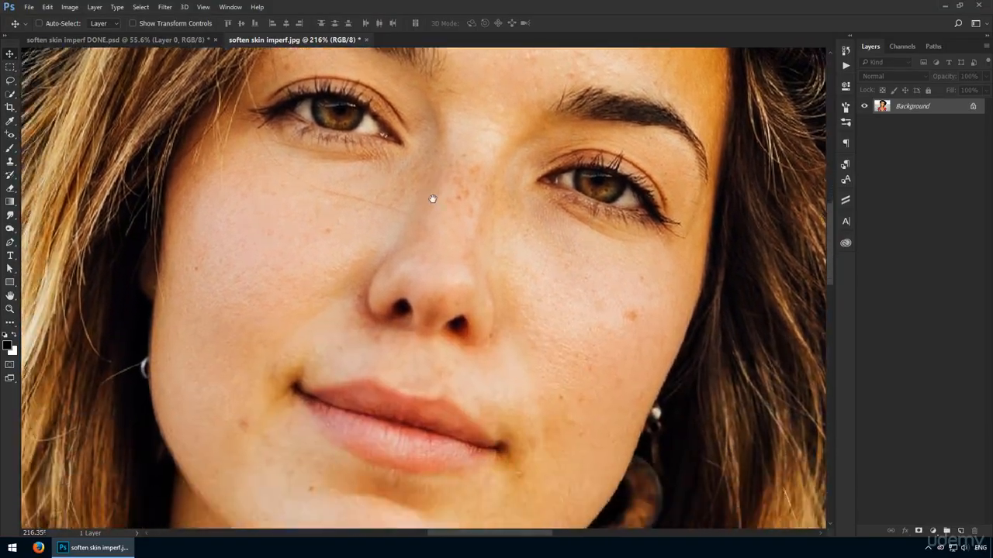
pyautogui.moveTo(388, 496)
pyautogui.mouseDown()
pyautogui.moveTo(383, 416)
pyautogui.moveTo(346, 339)
pyautogui.moveTo(302, 300)
pyautogui.mouseUp()
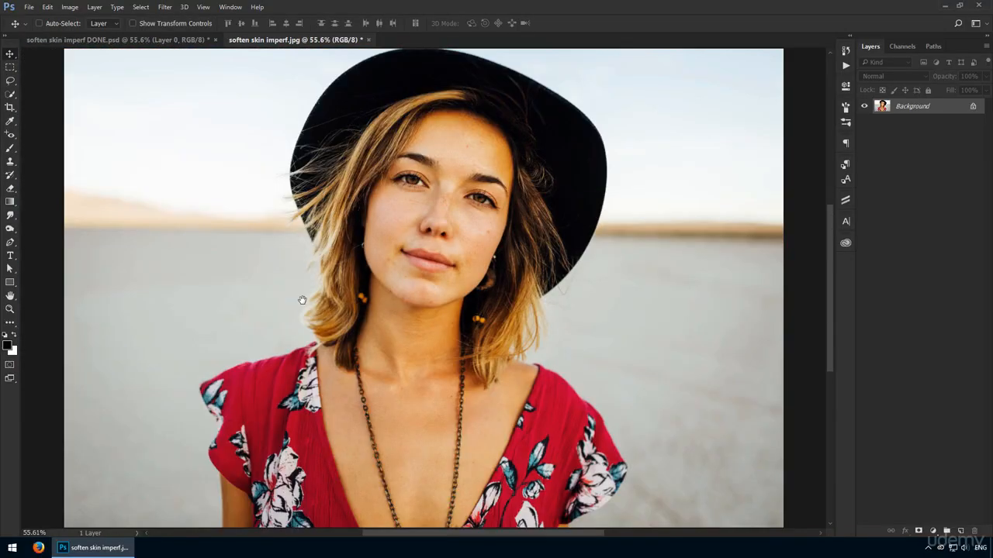
pyautogui.rightClick(935, 107)
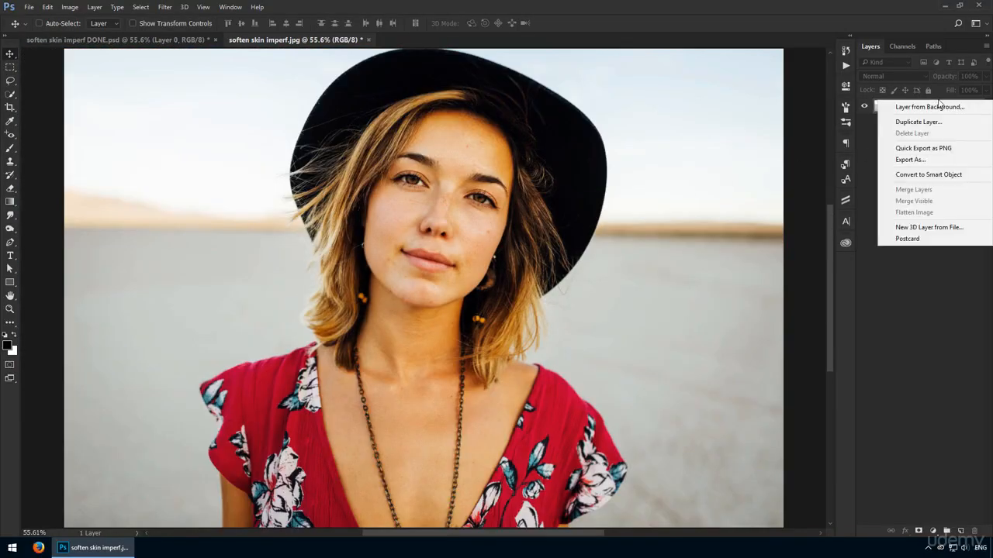
pyautogui.click(969, 176)
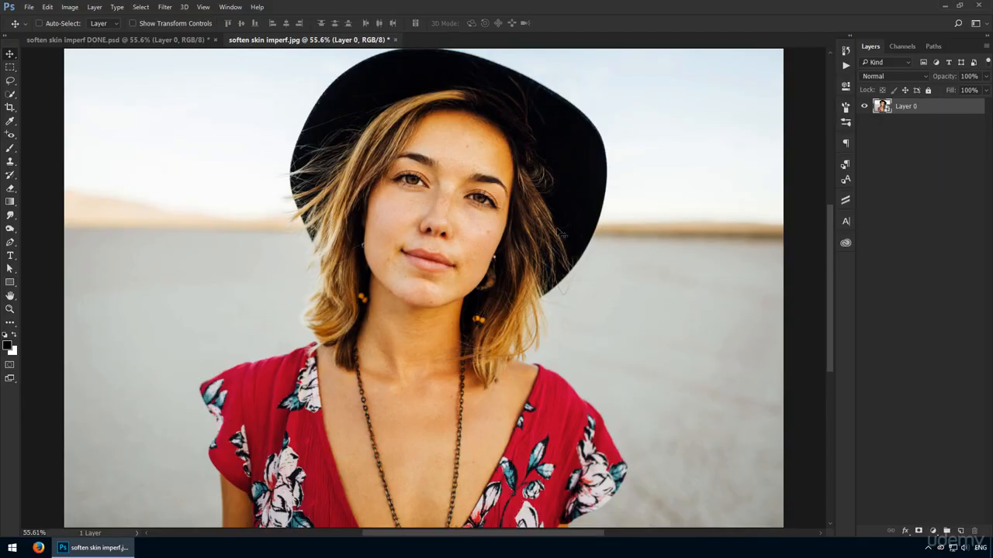
# Start a Surface Blur filter on the Smart Object layer and set its radius to 10 pixels
pyautogui.click(163, 8)
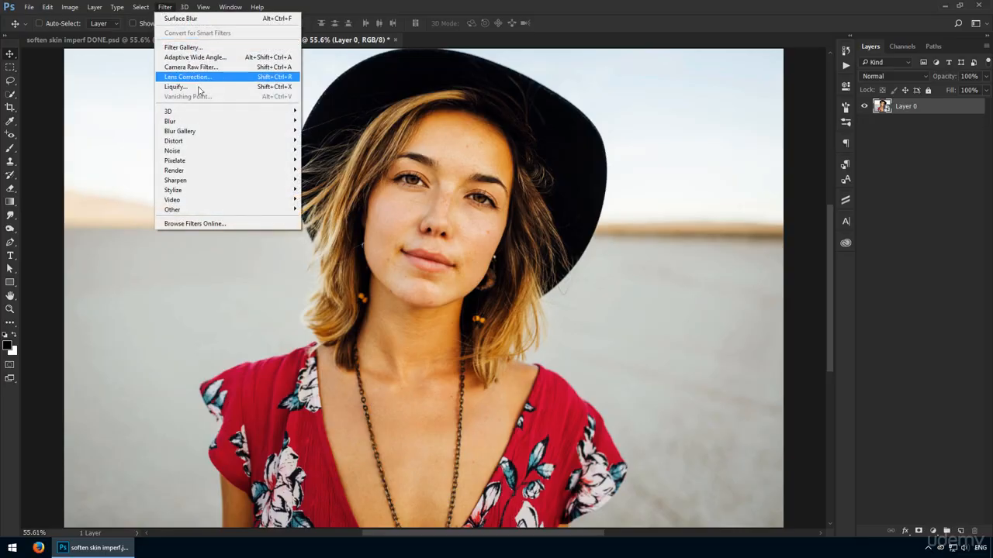
pyautogui.moveTo(179, 121)
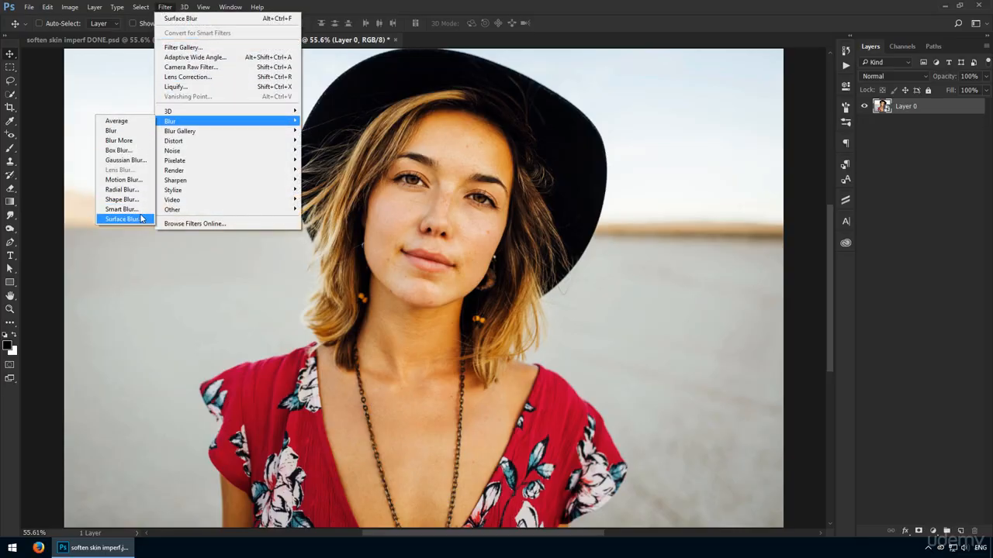
pyautogui.click(138, 219)
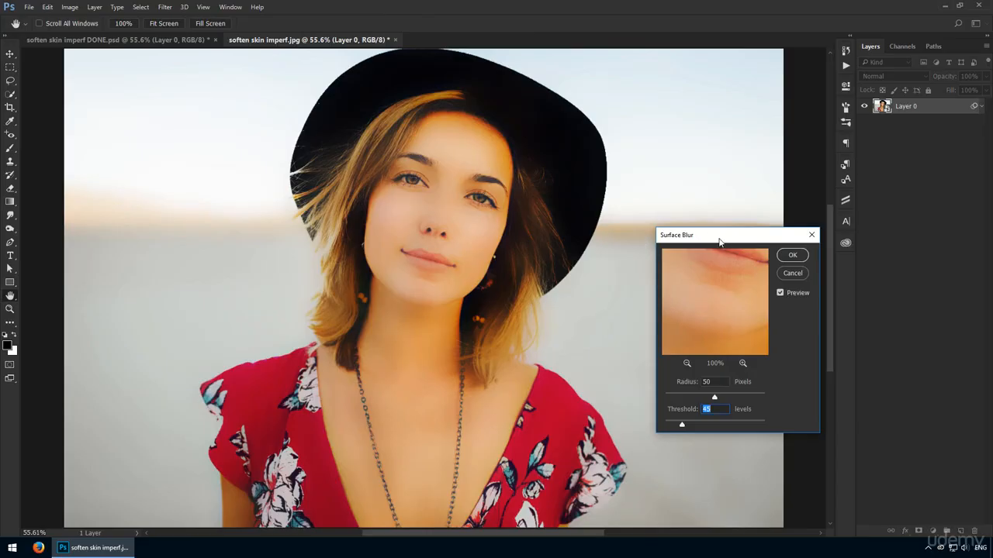
pyautogui.moveTo(719, 243); pyautogui.dragTo(666, 161)
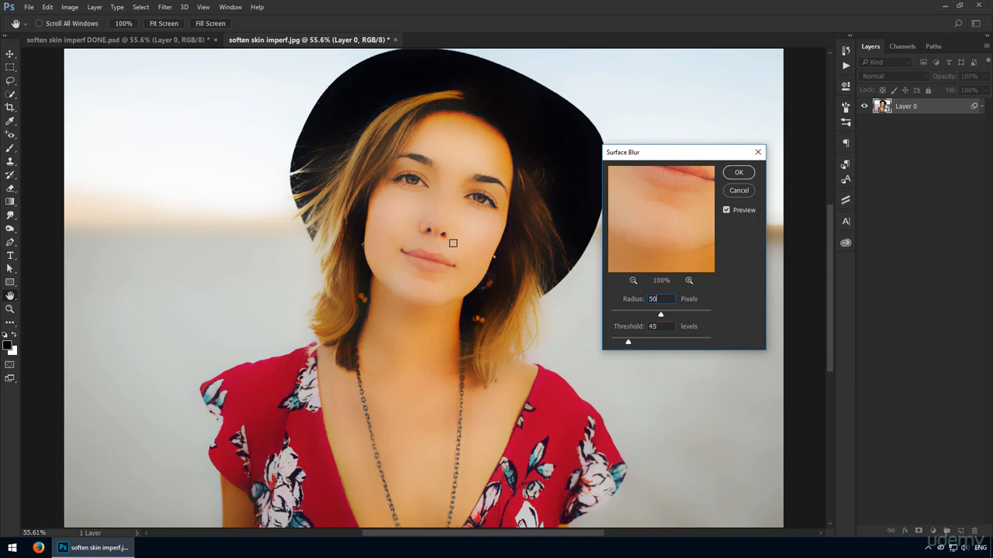
pyautogui.hotkey('shift', 'Down')
pyautogui.hotkey('shift', 'Down')
pyautogui.hotkey('shift', 'Down')
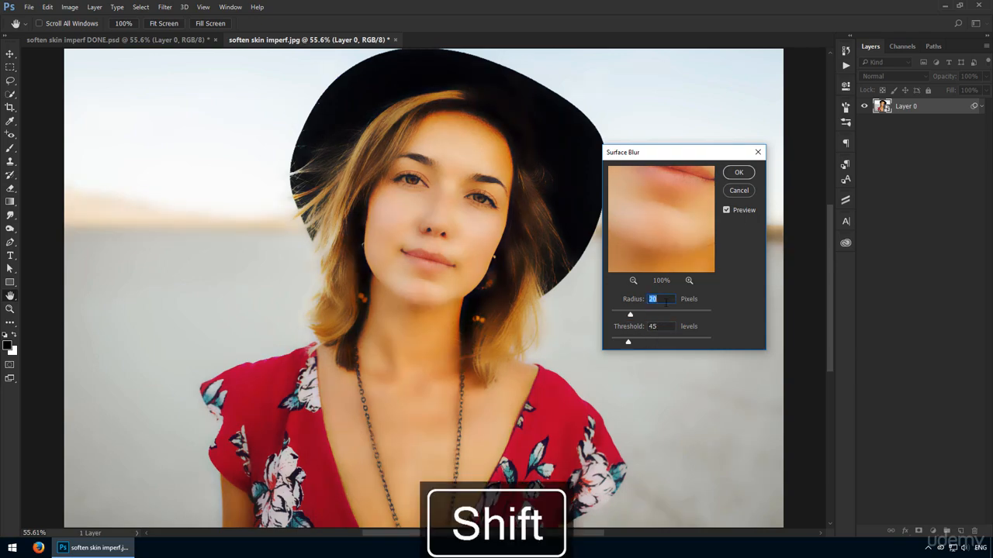
pyautogui.hotkey('shift', 'Down')
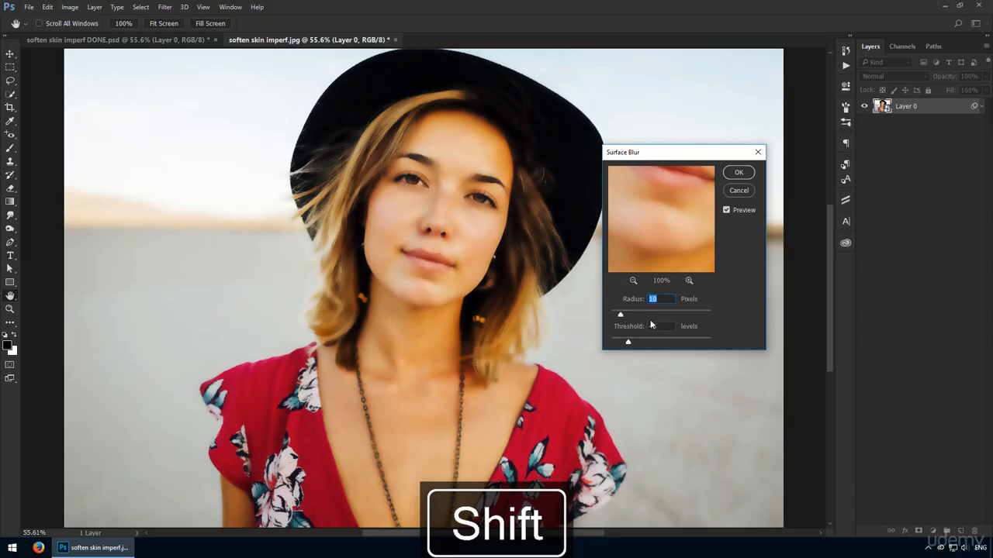
# Lower the Surface Blur threshold and apply the filter to the layer
pyautogui.click(666, 326)
pyautogui.hotkey('shift', 'Down')
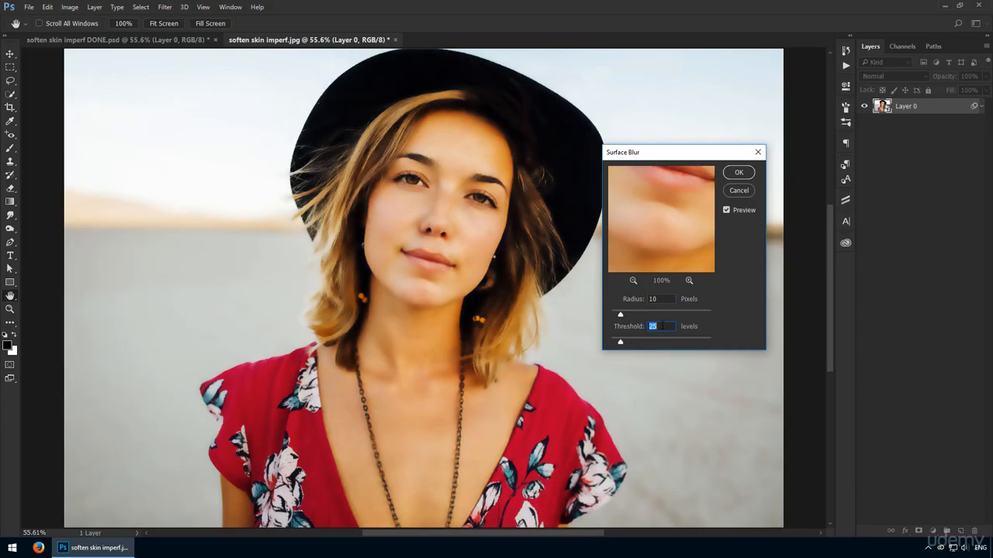
pyautogui.hotkey('shift', 'Down')
pyautogui.click(739, 172)
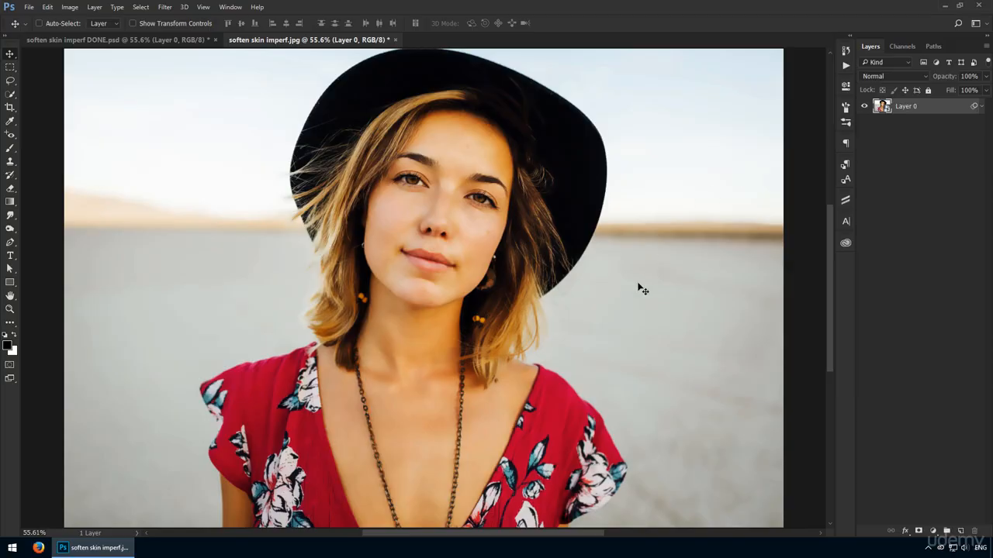
# Expand the layer's Smart Filters and examine the face, skin and dress up close with Surface Blur off and on
pyautogui.click(983, 109)
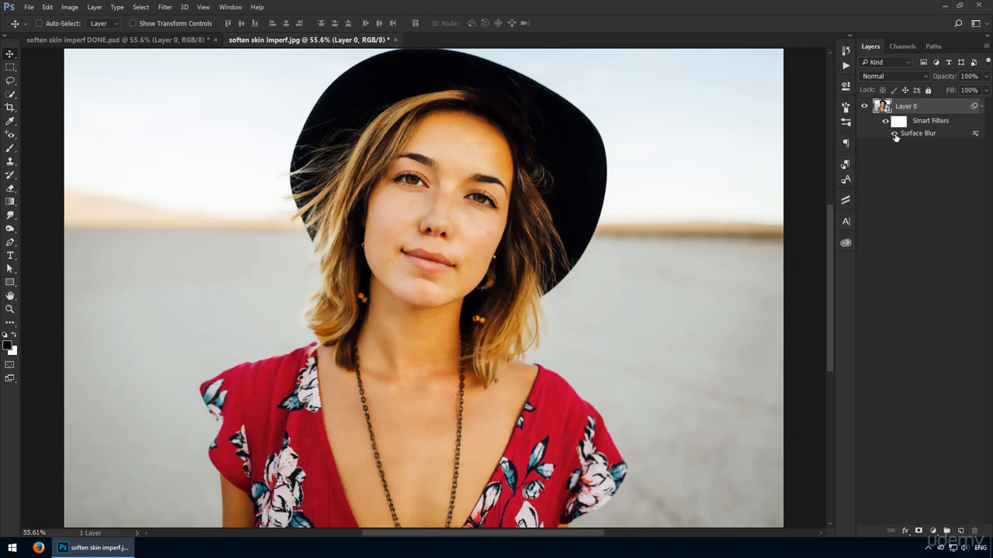
pyautogui.press('z')
pyautogui.moveTo(434, 193); pyautogui.dragTo(504, 225)
pyautogui.click(895, 136)
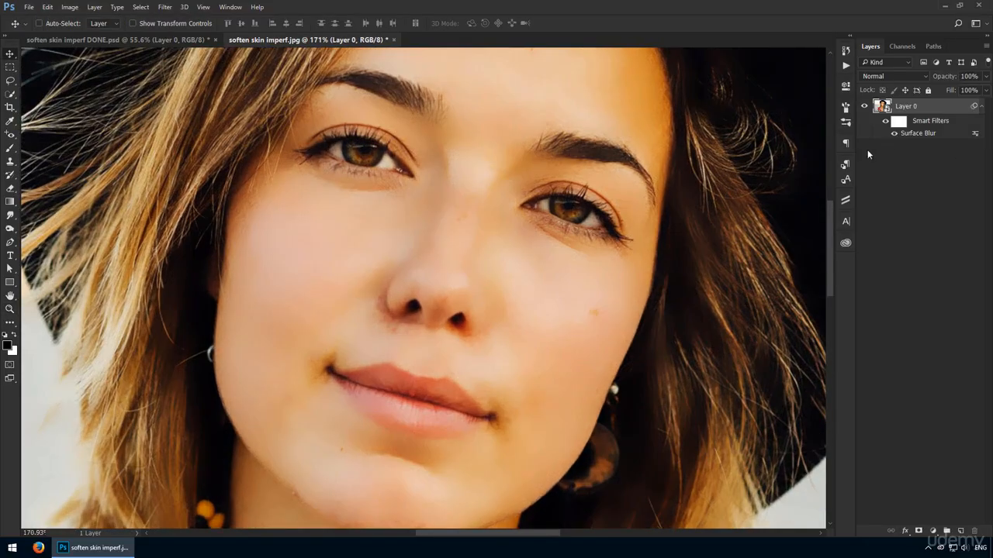
pyautogui.press('space')
pyautogui.moveTo(536, 310); pyautogui.dragTo(585, 133)
pyautogui.moveTo(435, 465); pyautogui.dragTo(594, 157)
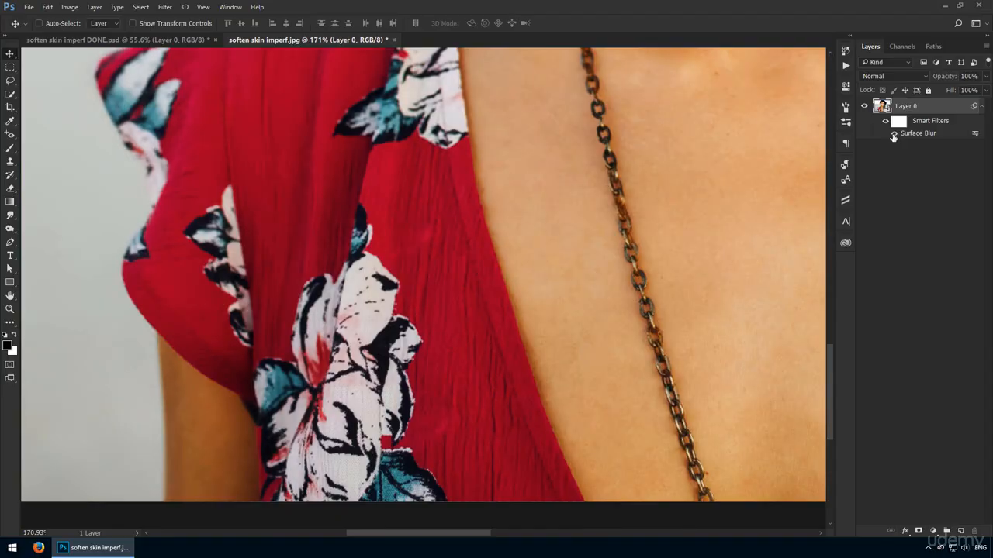
pyautogui.hotkey('ctrl', '0')
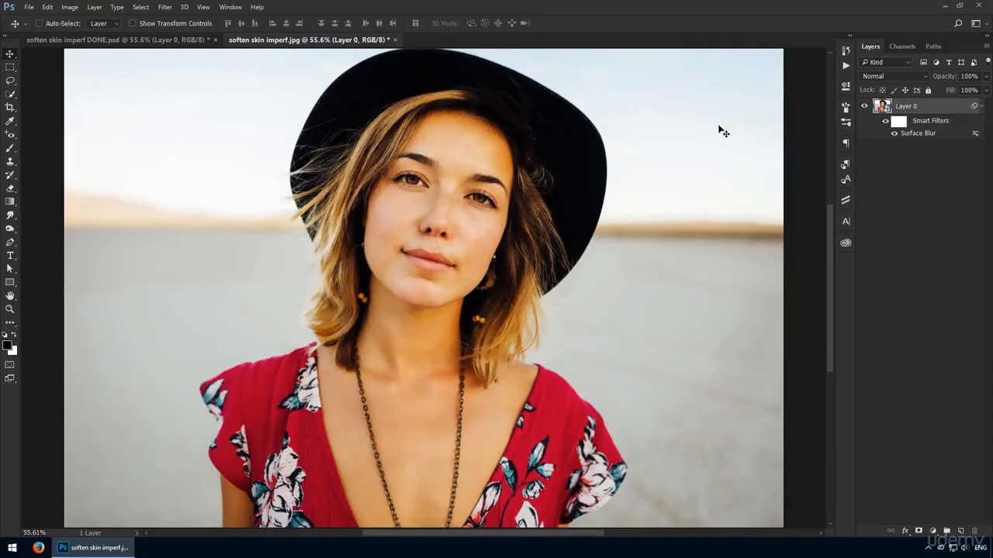
# Target the Smart Filters mask and ready a soft 175 px Brush at 50% hardness for painting on it
pyautogui.click(894, 122)
pyautogui.press('b')
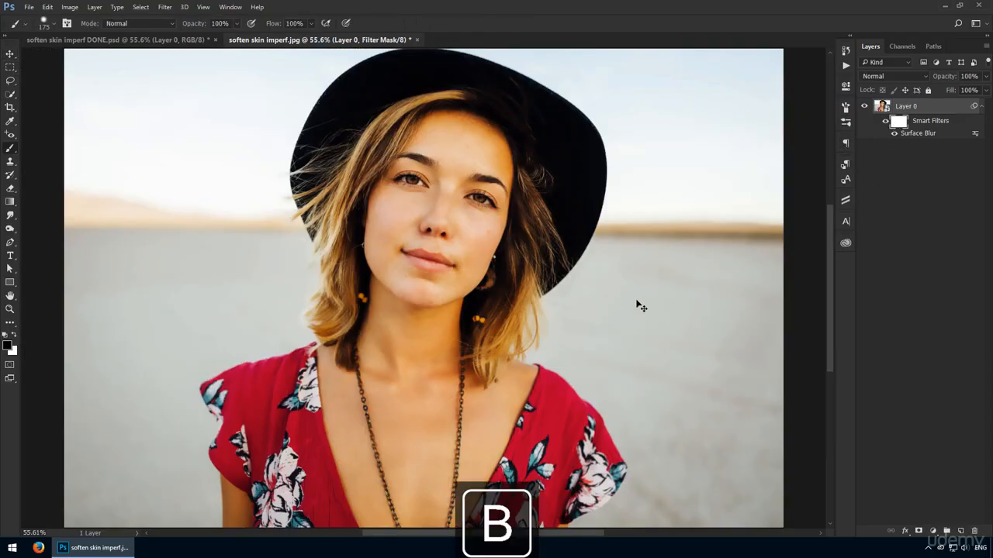
pyautogui.rightClick(206, 333)
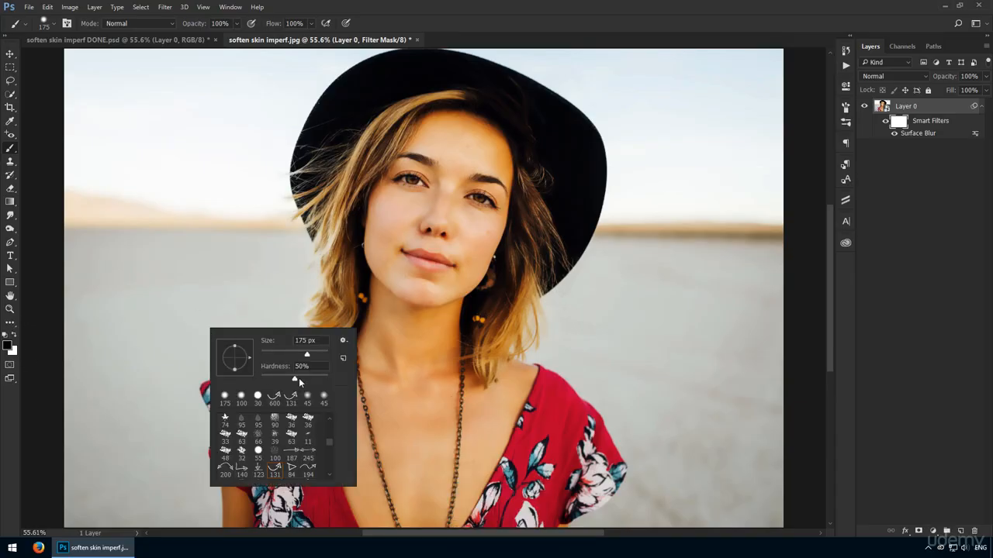
pyautogui.press('Return')
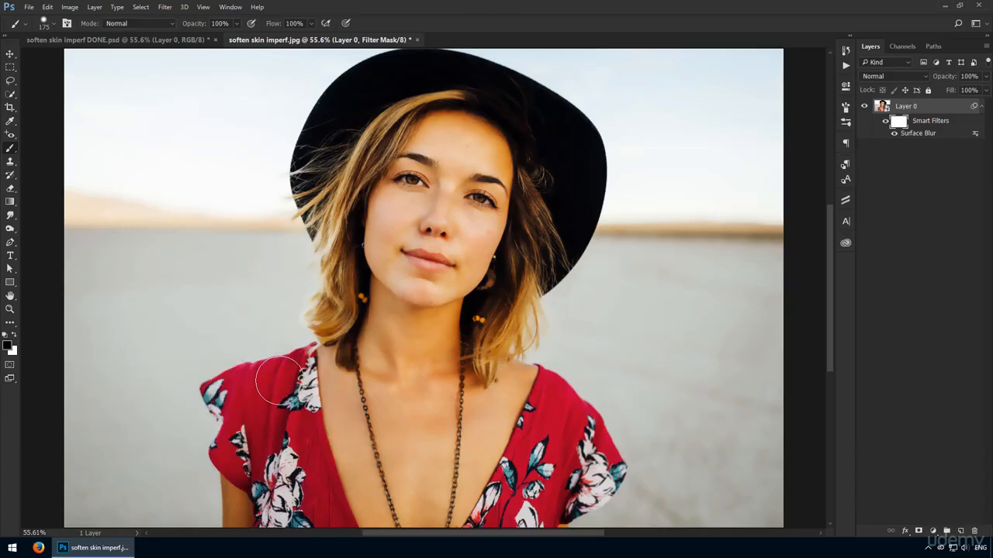
# Paint black at 100% opacity on the filter mask over the red dress to remove the blur from the fabric
pyautogui.moveTo(269, 375); pyautogui.dragTo(320, 449)
pyautogui.press('space')
pyautogui.moveTo(468, 494); pyautogui.dragTo(431, 408)
pyautogui.hotkey('ctrl', 'space')
pyautogui.moveTo(501, 391); pyautogui.dragTo(547, 391)
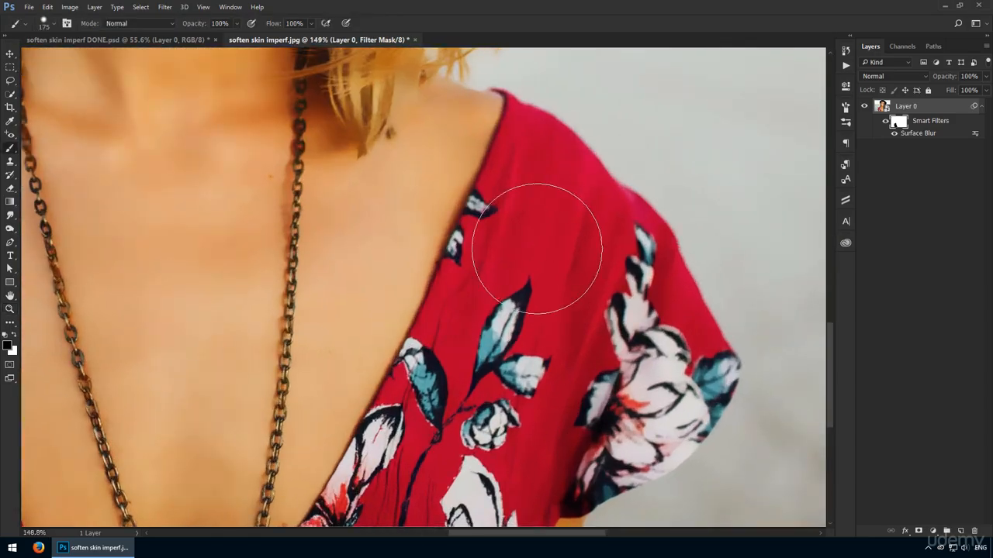
pyautogui.moveTo(544, 223)
pyautogui.mouseDown()
pyautogui.moveTo(470, 394)
pyautogui.moveTo(405, 485)
pyautogui.moveTo(523, 251)
pyautogui.moveTo(538, 157)
pyautogui.moveTo(646, 296)
pyautogui.moveTo(648, 404)
pyautogui.moveTo(612, 455)
pyautogui.moveTo(665, 345)
pyautogui.moveTo(553, 413)
pyautogui.moveTo(542, 463)
pyautogui.moveTo(548, 192)
pyautogui.mouseUp()
pyautogui.moveTo(399, 242); pyautogui.dragTo(570, 438)
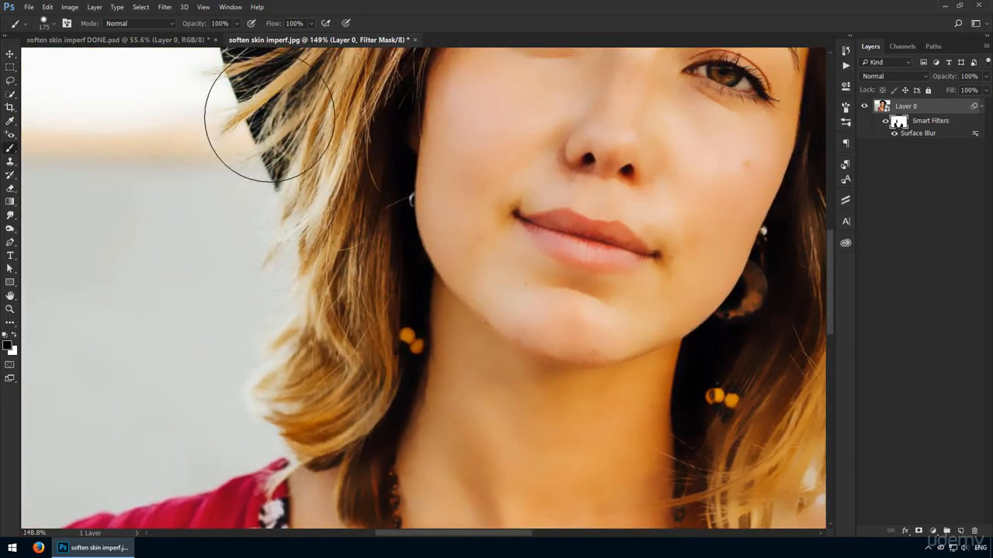
# Mask the blur out of the blonde hair beside the face, the top of the head and the black hat
pyautogui.moveTo(266, 122)
pyautogui.mouseDown()
pyautogui.moveTo(272, 304)
pyautogui.moveTo(318, 282)
pyautogui.moveTo(295, 57)
pyautogui.mouseUp()
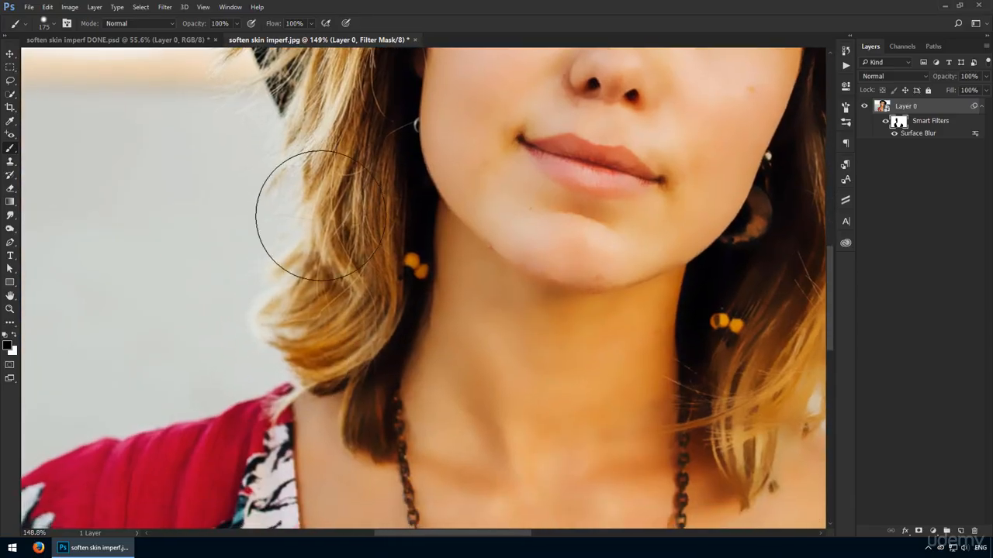
pyautogui.moveTo(304, 118); pyautogui.dragTo(259, 352)
pyautogui.moveTo(301, 95); pyautogui.dragTo(273, 277)
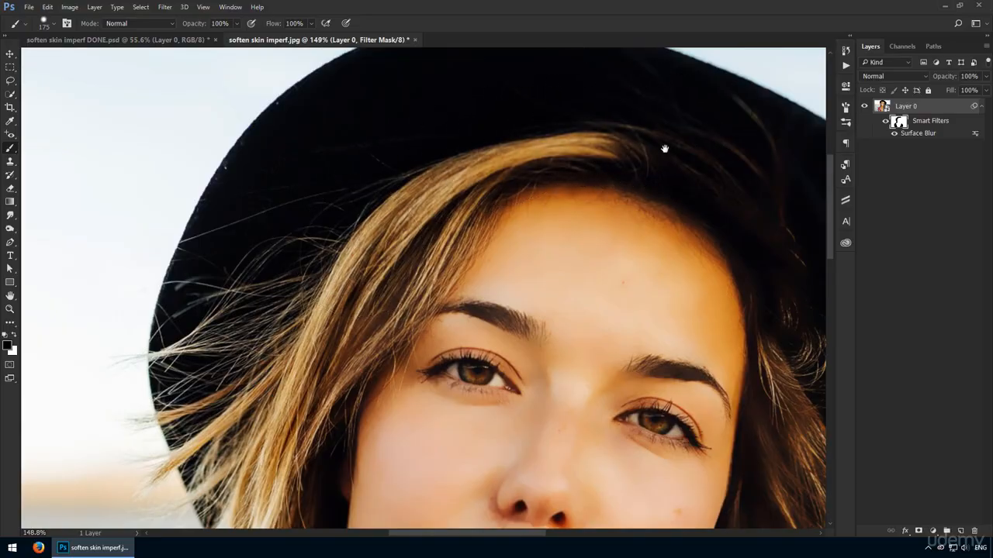
pyautogui.moveTo(665, 147)
pyautogui.mouseDown()
pyautogui.moveTo(453, 158)
pyautogui.moveTo(456, 216)
pyautogui.mouseUp()
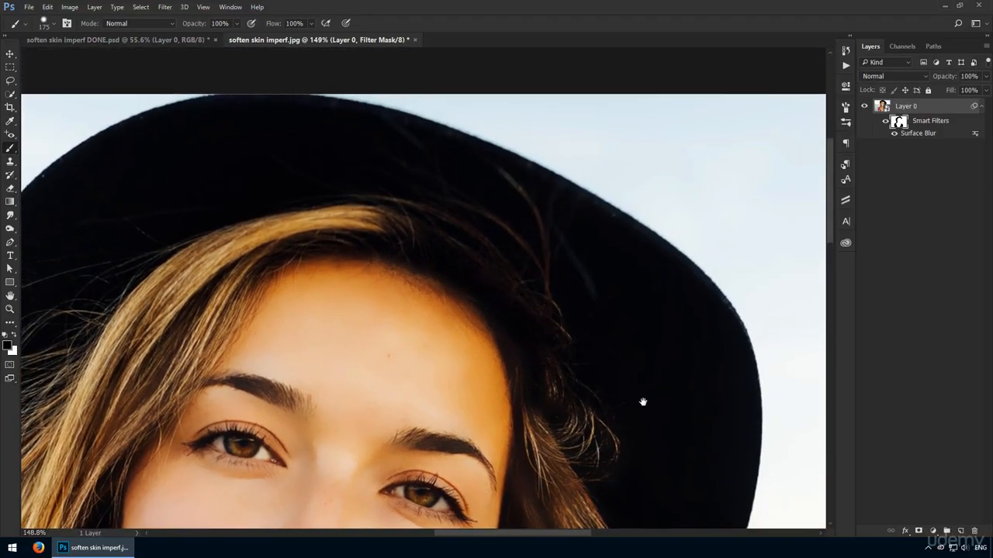
pyautogui.moveTo(643, 402); pyautogui.dragTo(527, 166)
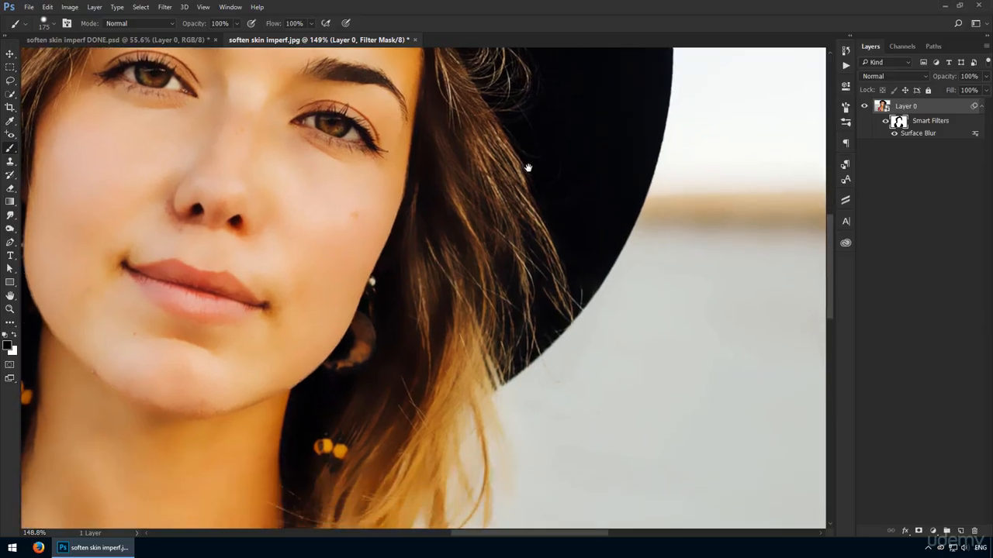
pyautogui.moveTo(465, 439); pyautogui.dragTo(458, 221)
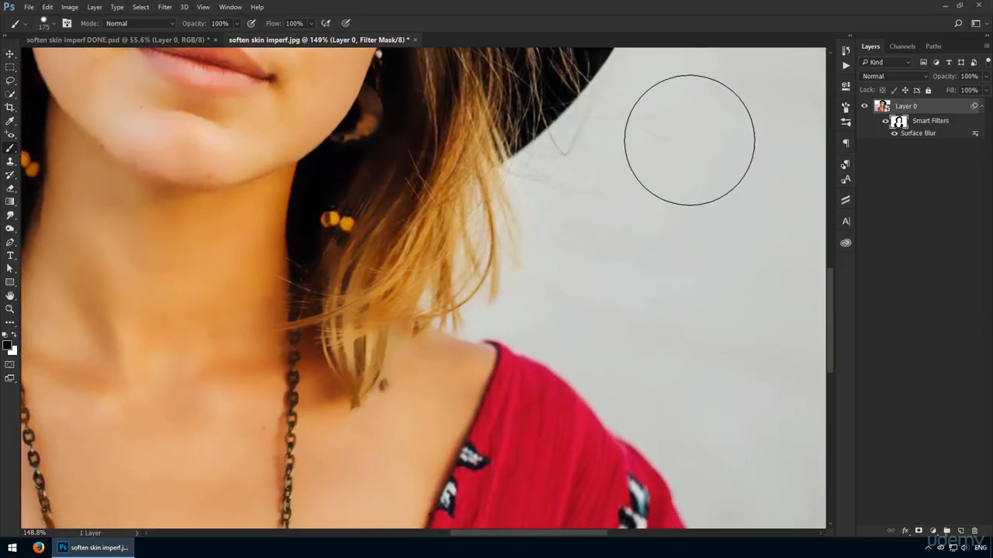
# Paint white on the filter mask over the pale background beside the hat and hair to restore the blur there
pyautogui.moveTo(650, 140); pyautogui.dragTo(508, 204)
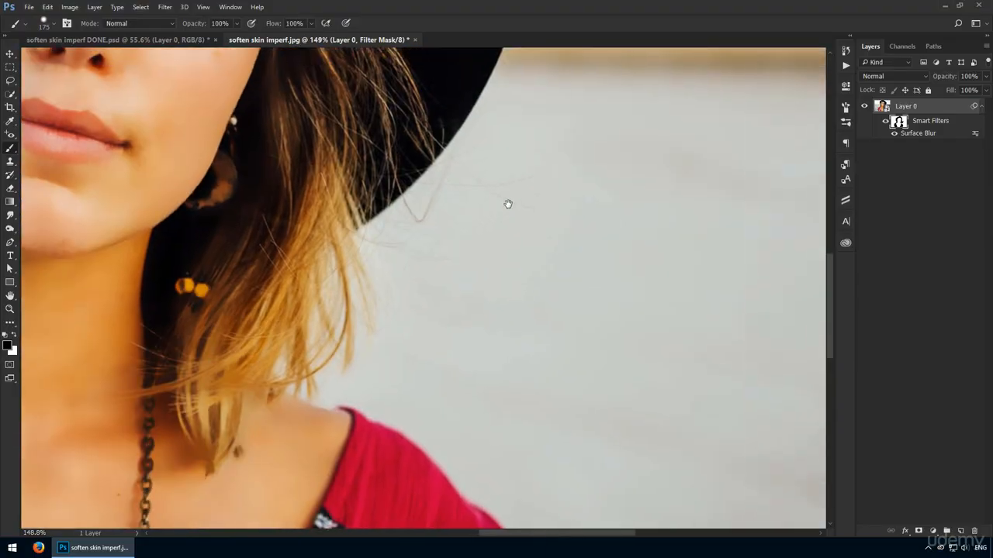
pyautogui.press('x')
pyautogui.moveTo(596, 170)
pyautogui.mouseDown()
pyautogui.moveTo(464, 247)
pyautogui.moveTo(509, 169)
pyautogui.moveTo(492, 198)
pyautogui.mouseUp()
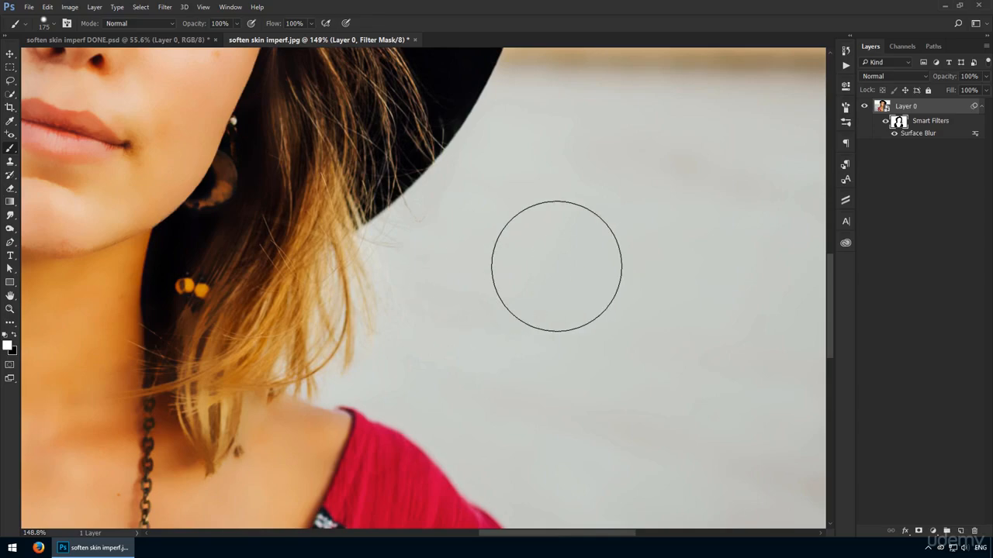
pyautogui.press('x')
# Paint black on the filter mask over the hair by the hoop earring to bring back its sharp strands
pyautogui.moveTo(280, 209); pyautogui.dragTo(443, 194)
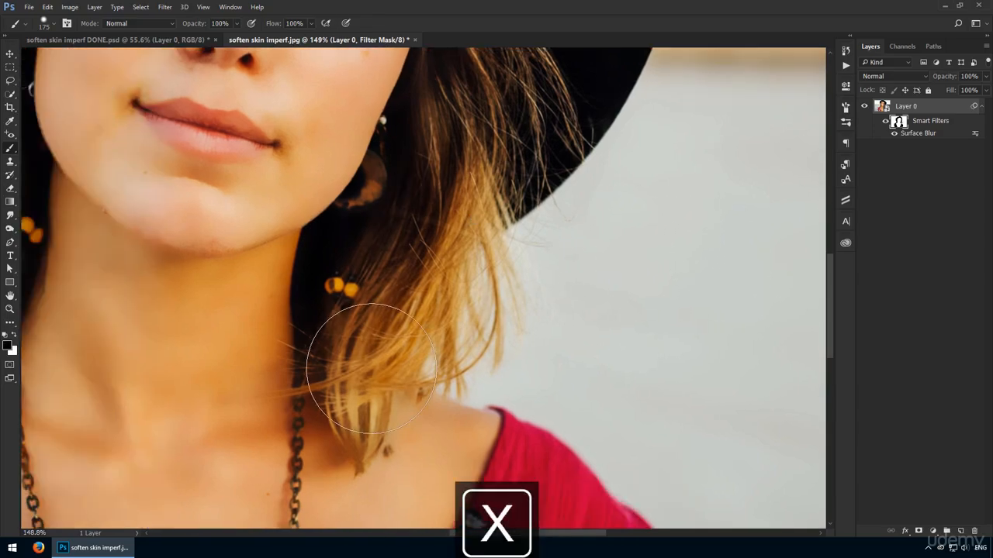
pyautogui.moveTo(372, 369)
pyautogui.mouseDown()
pyautogui.moveTo(379, 407)
pyautogui.moveTo(387, 353)
pyautogui.moveTo(474, 270)
pyautogui.moveTo(484, 156)
pyautogui.mouseUp()
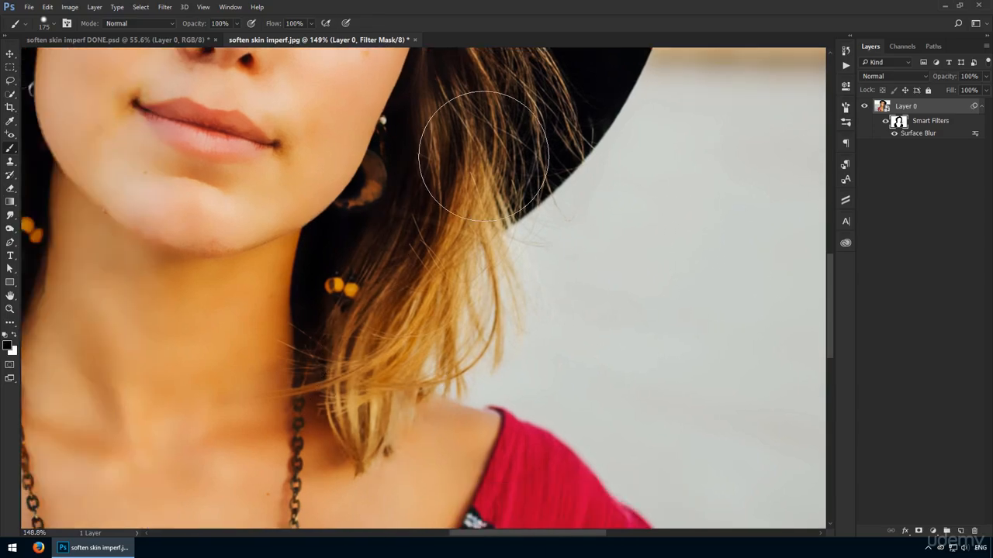
pyautogui.moveTo(424, 148); pyautogui.dragTo(365, 343)
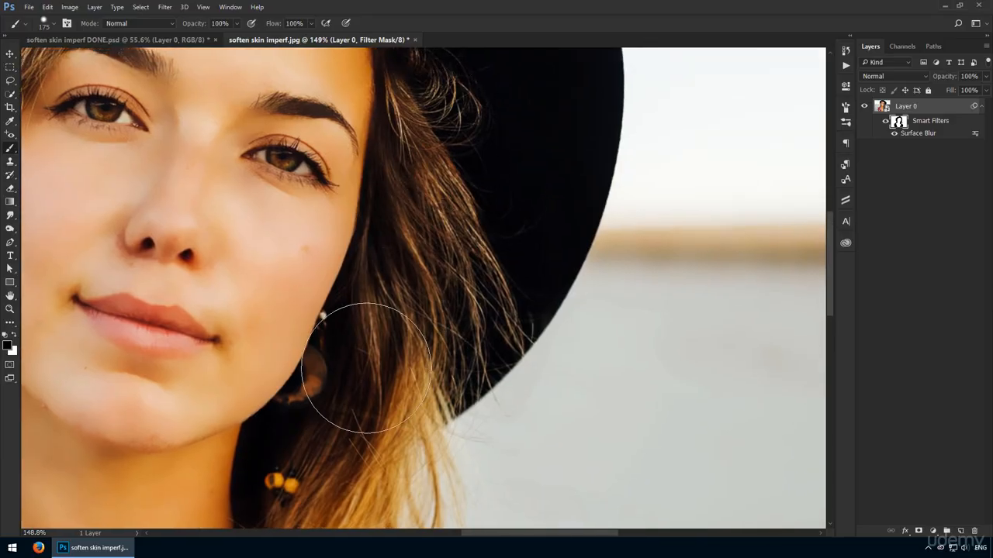
pyautogui.scroll(-3, 332, 399)
pyautogui.moveTo(332, 388)
pyautogui.mouseDown()
pyautogui.moveTo(472, 250)
pyautogui.moveTo(509, 198)
pyautogui.moveTo(519, 179)
pyautogui.moveTo(512, 136)
pyautogui.mouseUp()
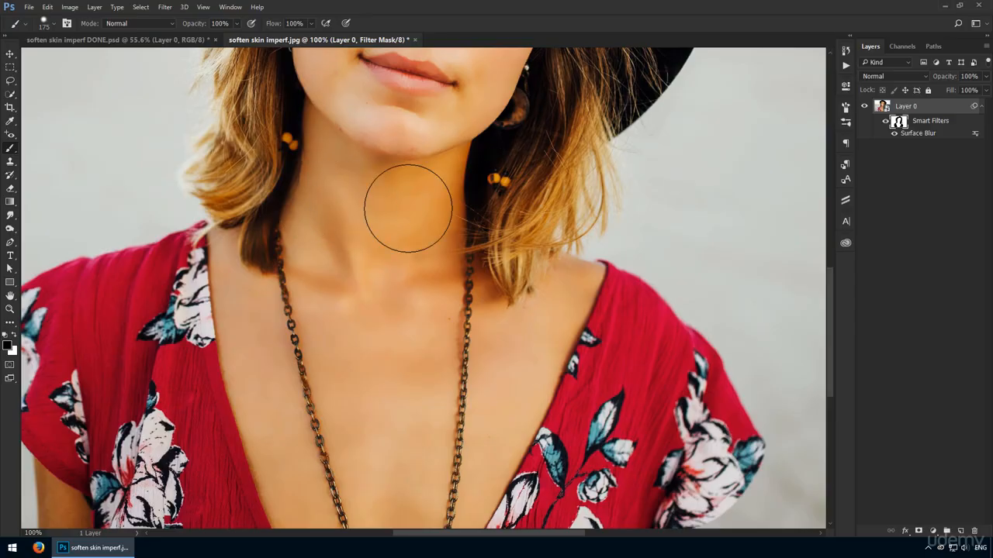
# Review the Surface Blur settings without changes, then paint black at 30% opacity on the filter mask over the neck to recover some skin texture
pyautogui.doubleClick(923, 134)
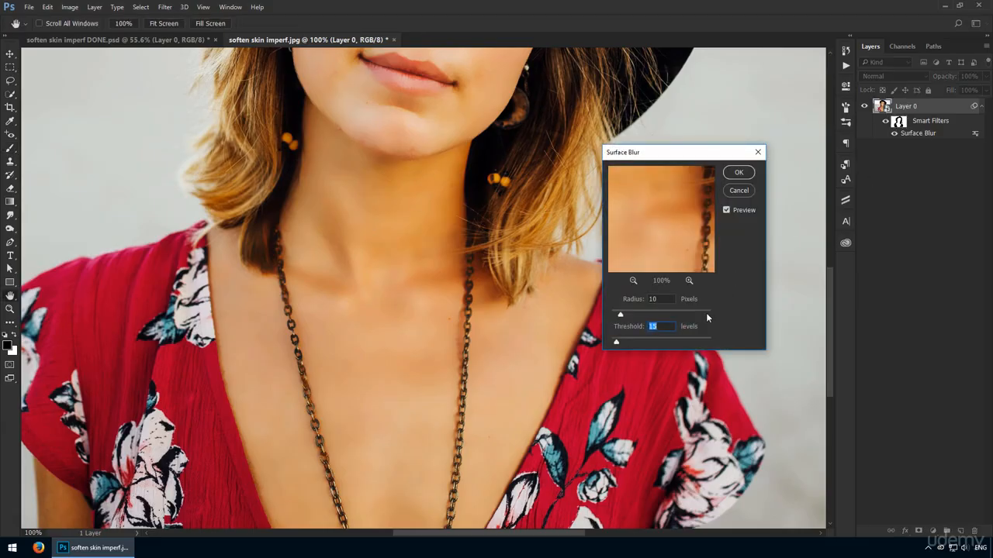
pyautogui.click(749, 192)
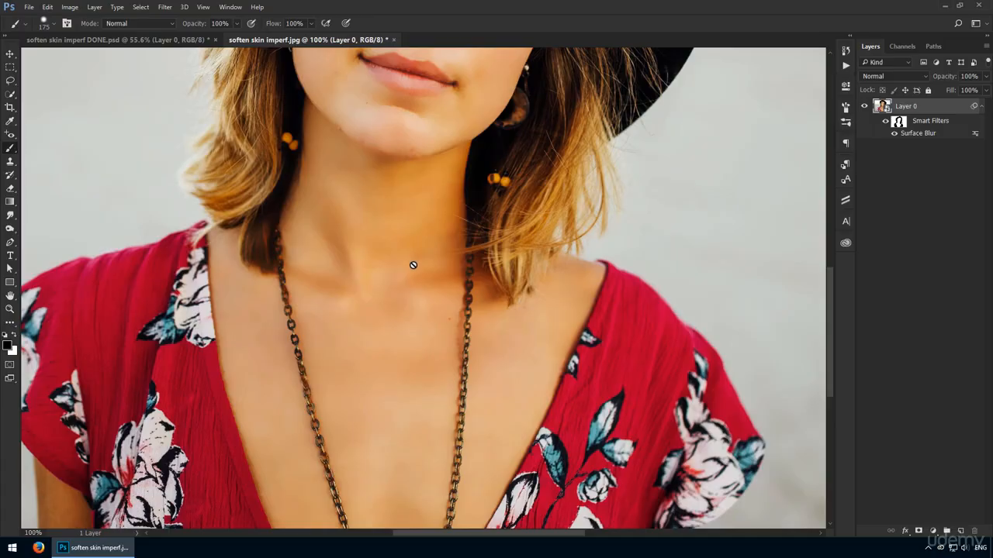
pyautogui.click(899, 123)
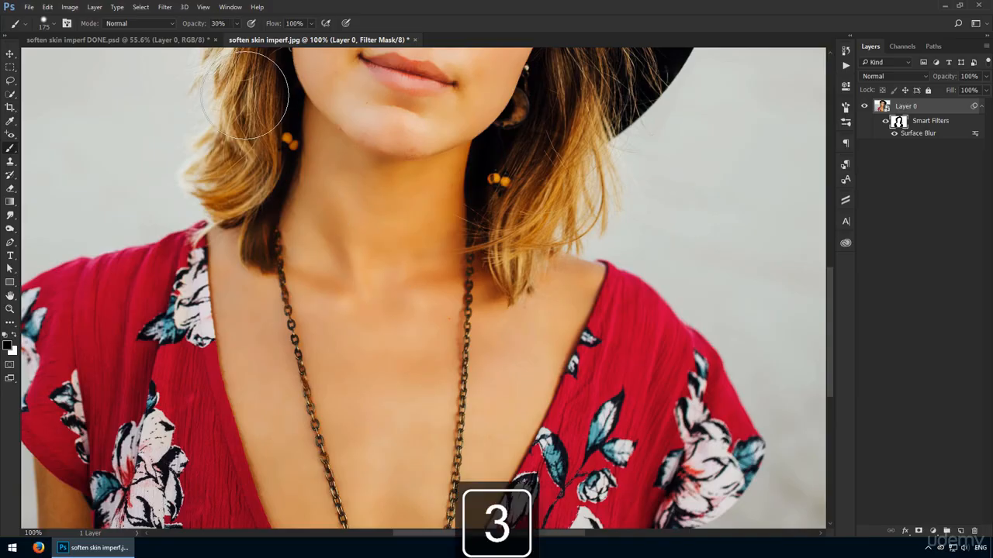
pyautogui.moveTo(383, 220); pyautogui.dragTo(418, 234)
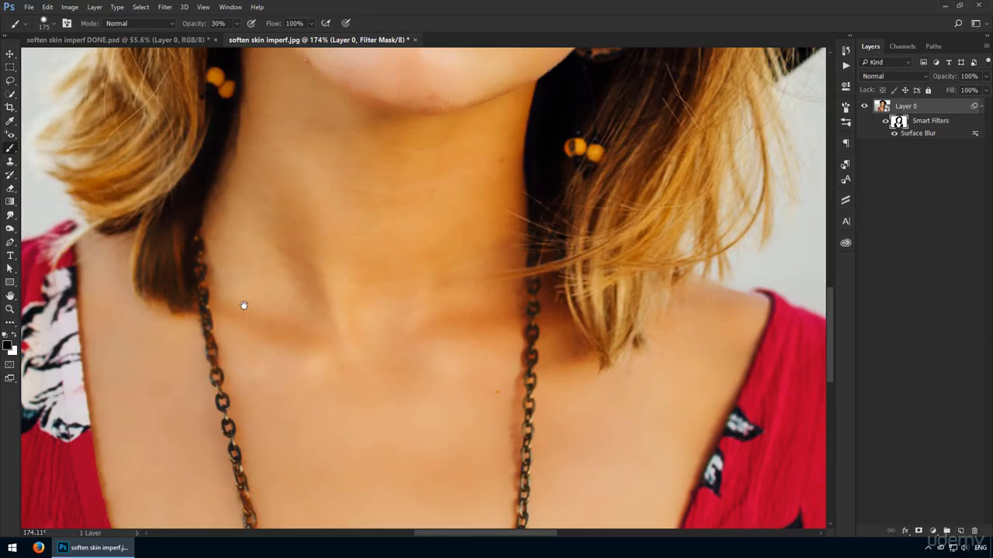
pyautogui.moveTo(243, 303); pyautogui.dragTo(295, 452)
pyautogui.moveTo(310, 279); pyautogui.dragTo(288, 318)
pyautogui.hotkey('ctrl', '-')
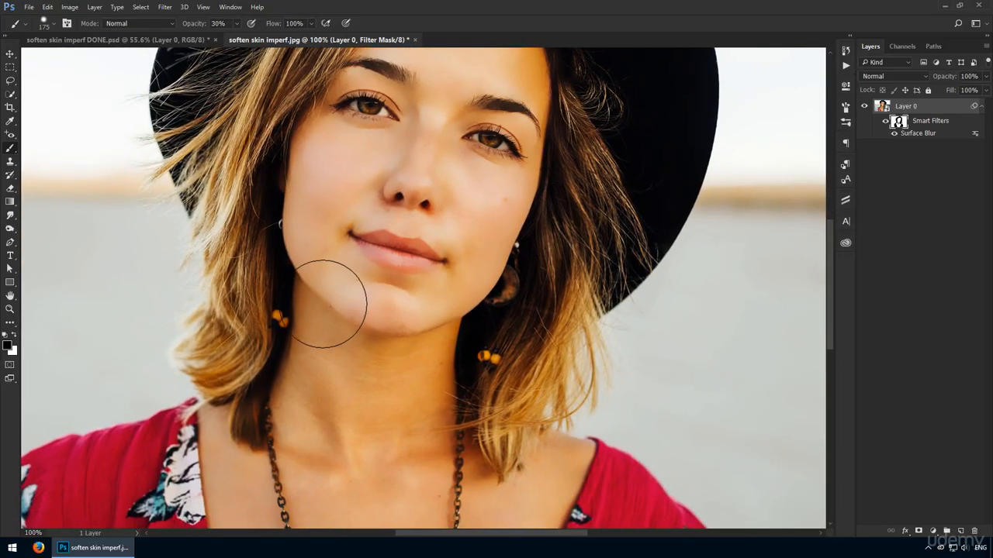
# Reduce the brush size to 60 px for detailed mask painting on the face
pyautogui.moveTo(415, 259); pyautogui.dragTo(375, 351)
pyautogui.moveTo(398, 233); pyautogui.dragTo(414, 259)
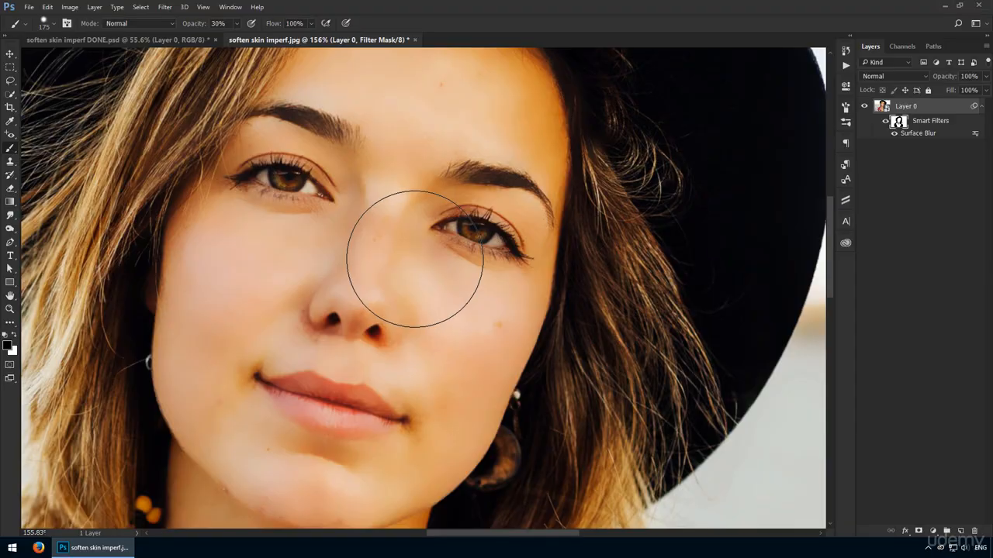
pyautogui.press('[')
pyautogui.press('[')
pyautogui.press('[')
pyautogui.press('[')
pyautogui.press('[')
pyautogui.press('[')
pyautogui.press('[')
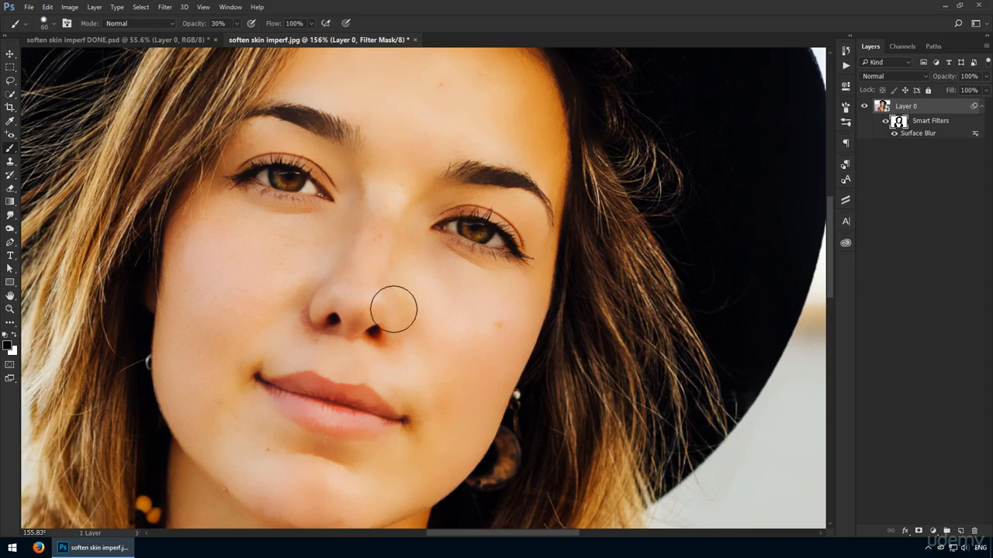
# Paint white at 30% opacity on the filter mask over the chin and jaw blemishes to strengthen the smoothing
pyautogui.press('x')
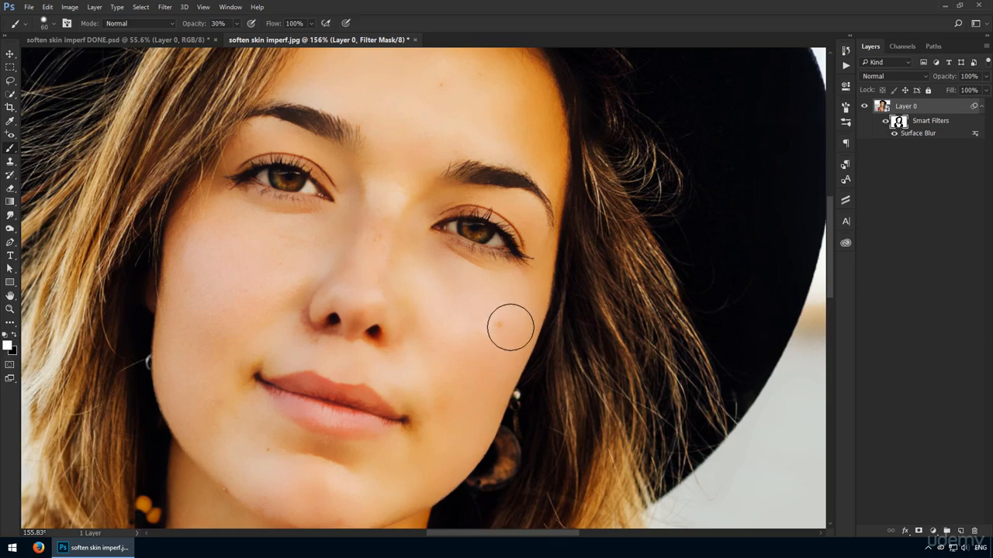
pyautogui.moveTo(211, 457); pyautogui.dragTo(279, 452)
pyautogui.press('x')
pyautogui.press('x')
pyautogui.moveTo(220, 286)
pyautogui.mouseDown()
pyautogui.moveTo(233, 299)
pyautogui.moveTo(209, 282)
pyautogui.mouseUp()
pyautogui.press('3')
pyautogui.scroll(-2, 264, 310)
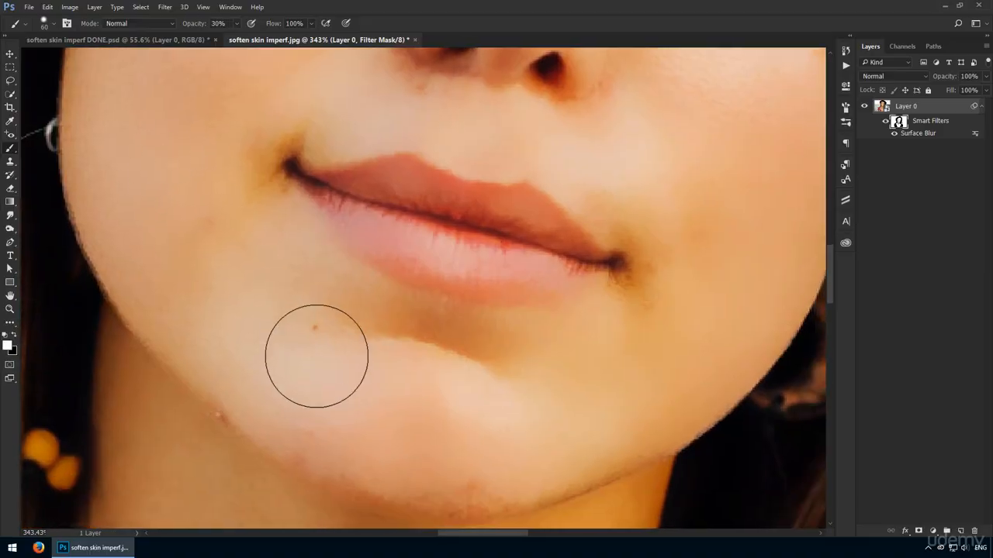
# Paint black at 30% opacity on the filter mask over parts of the face to bring back subtle skin texture
pyautogui.press('x')
pyautogui.hscroll(3, 380, 397)
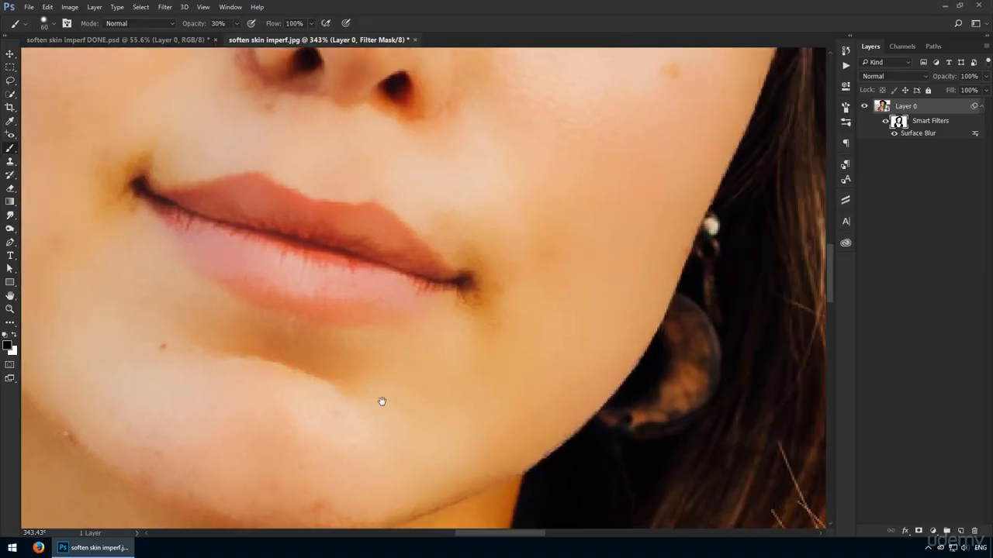
pyautogui.scroll(5, 525, 255)
pyautogui.hotkey('ctrl', '1')
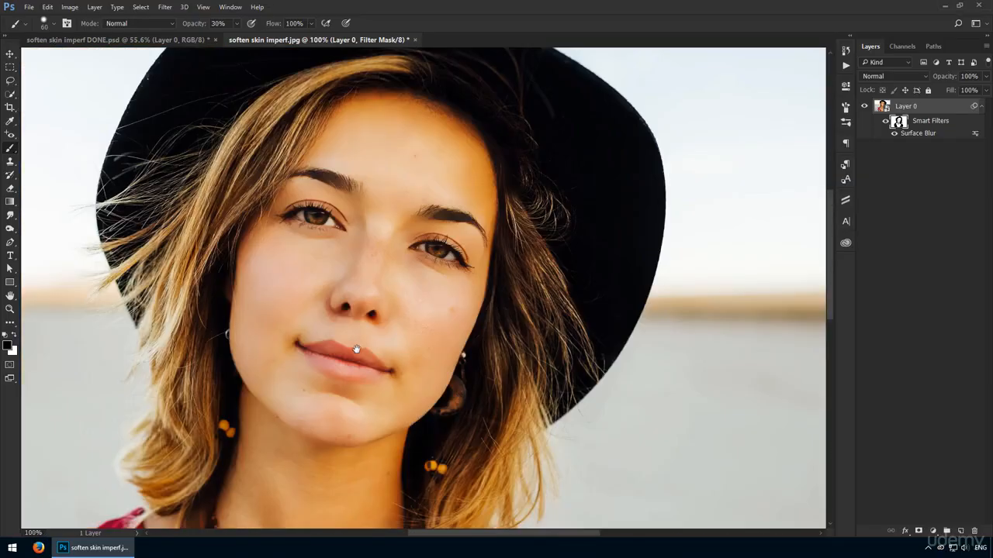
pyautogui.moveTo(294, 335); pyautogui.dragTo(437, 354)
pyautogui.moveTo(451, 260); pyautogui.dragTo(397, 335)
pyautogui.moveTo(427, 155); pyautogui.dragTo(400, 271)
pyautogui.moveTo(311, 341)
pyautogui.mouseDown()
pyautogui.moveTo(408, 168)
pyautogui.moveTo(415, 99)
pyautogui.mouseUp()
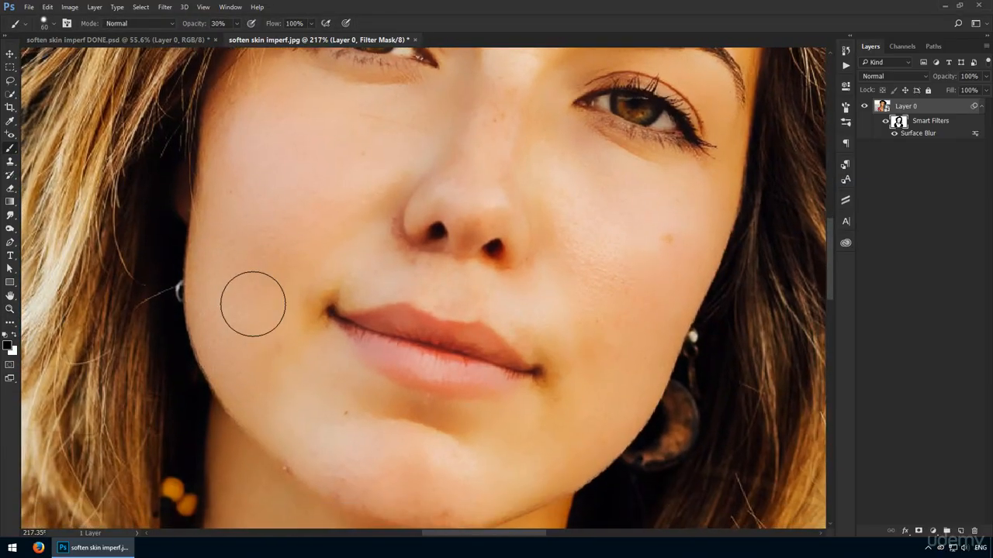
# Compare the whole portrait between its original snapshot and the last brush state in the document history
pyautogui.hotkey('ctrl', '0')
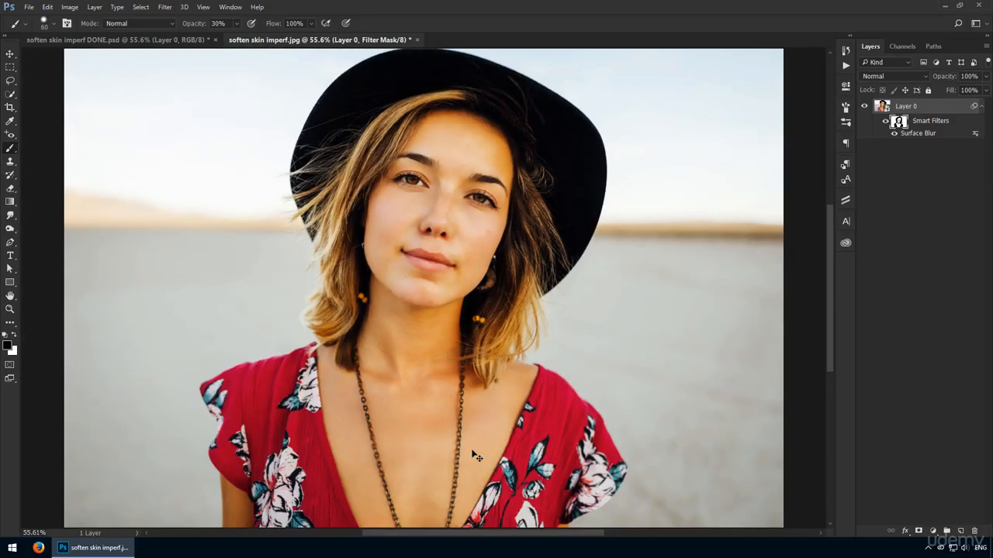
pyautogui.click(846, 51)
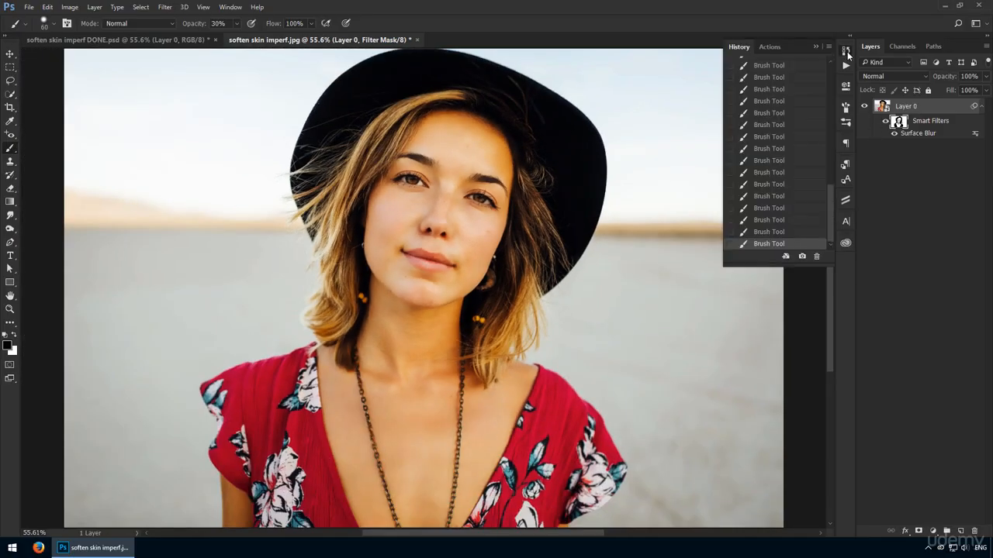
pyautogui.moveTo(830, 215); pyautogui.dragTo(824, 79)
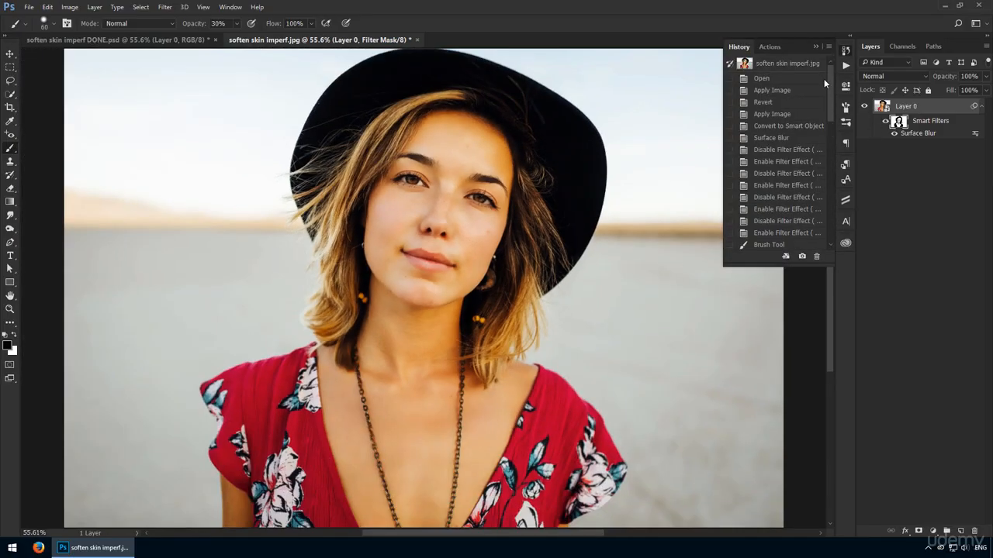
pyautogui.click(788, 63)
pyautogui.scroll(-10, 797, 132)
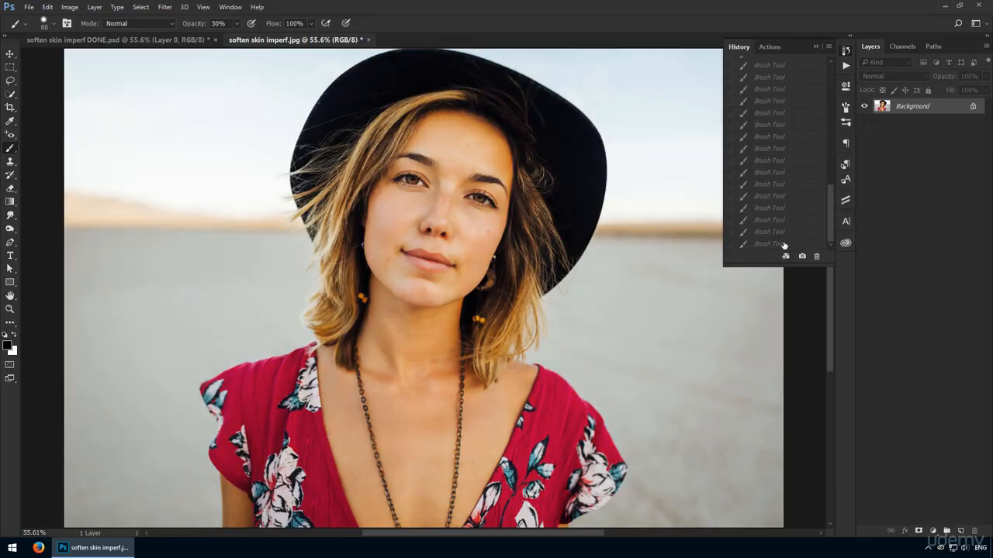
pyautogui.click(784, 244)
pyautogui.scroll(10, 786, 206)
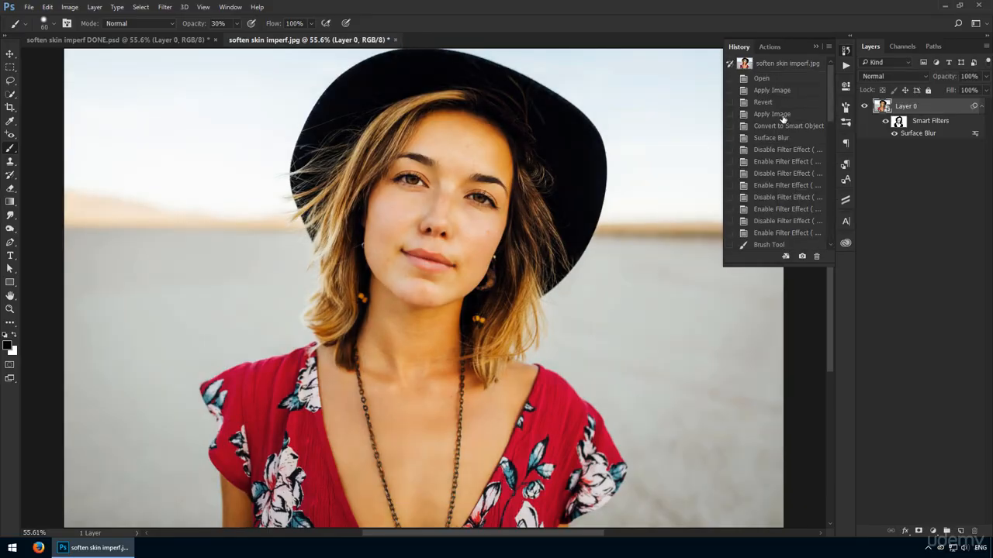
# Compare the face close up between the Open history state and the last Brush Tool state
pyautogui.click(778, 81)
pyautogui.hotkey('ctrl', 'space')
pyautogui.moveTo(432, 258); pyautogui.dragTo(475, 298)
pyautogui.scroll(-10, 777, 210)
pyautogui.click(769, 244)
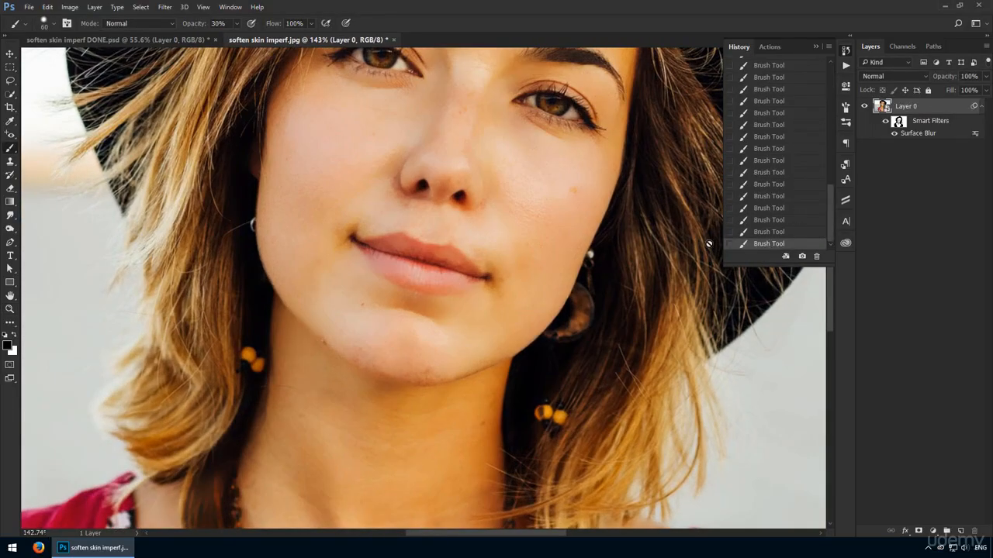
pyautogui.press('space')
pyautogui.moveTo(520, 227); pyautogui.dragTo(466, 319)
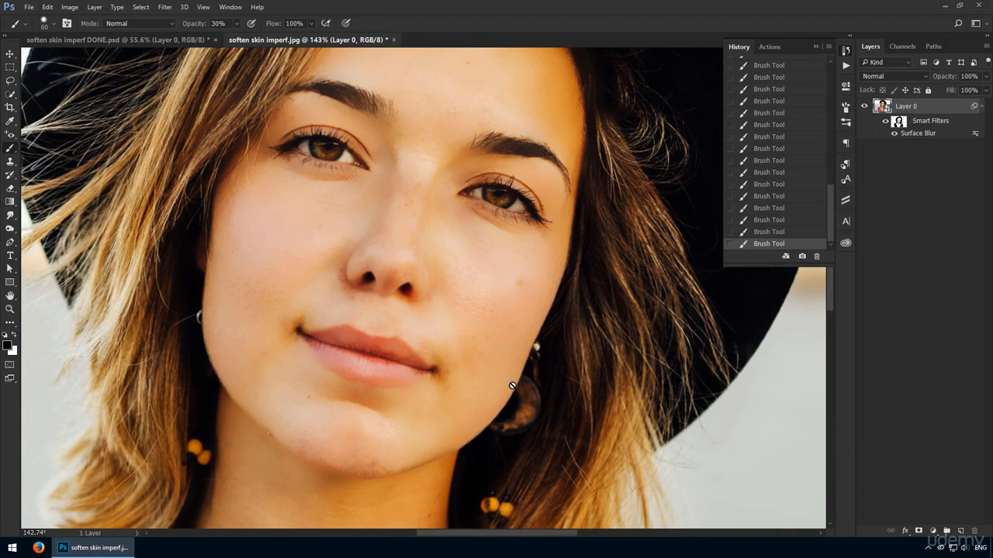
# Close the document history and switch to the Move tool
pyautogui.click(849, 55)
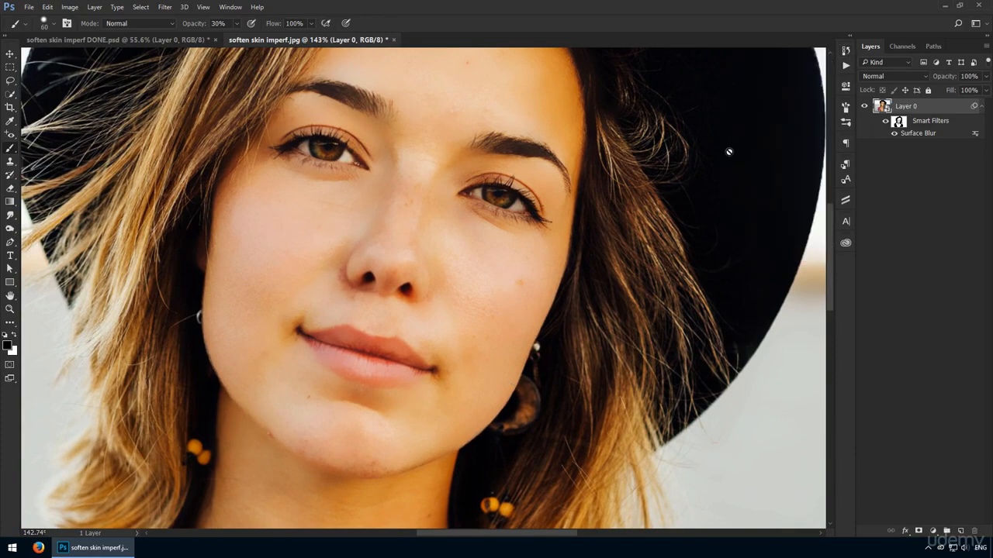
pyautogui.press('v')
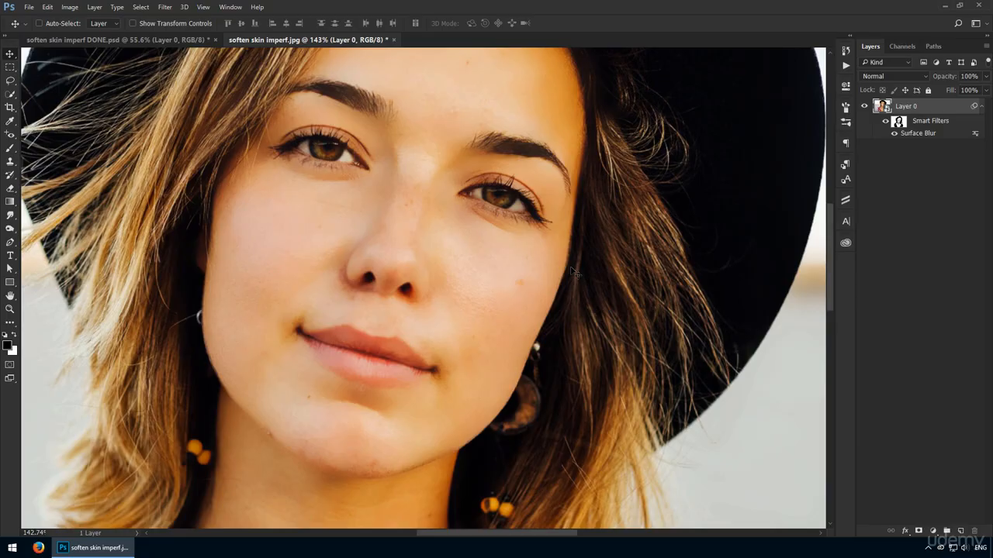
pyautogui.scroll(2, 574, 272)
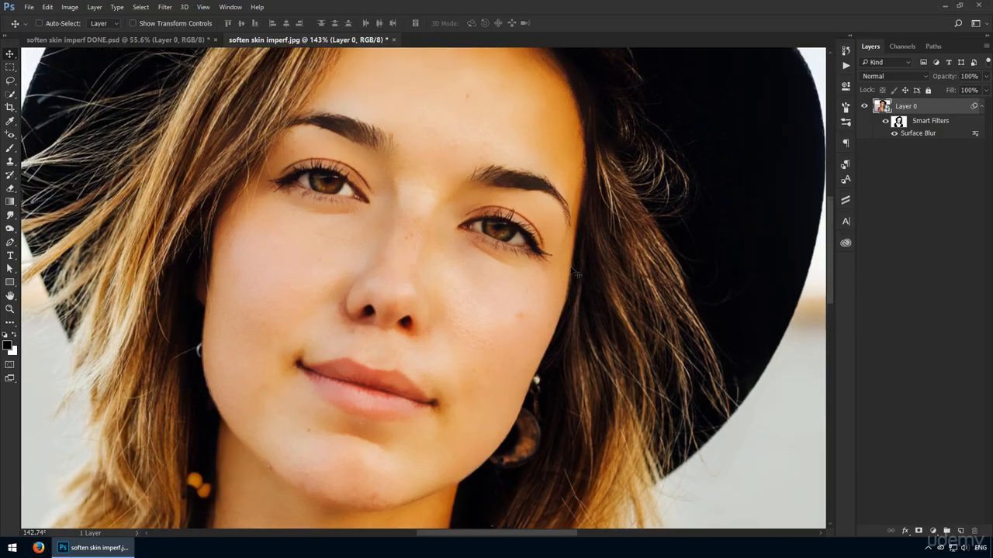